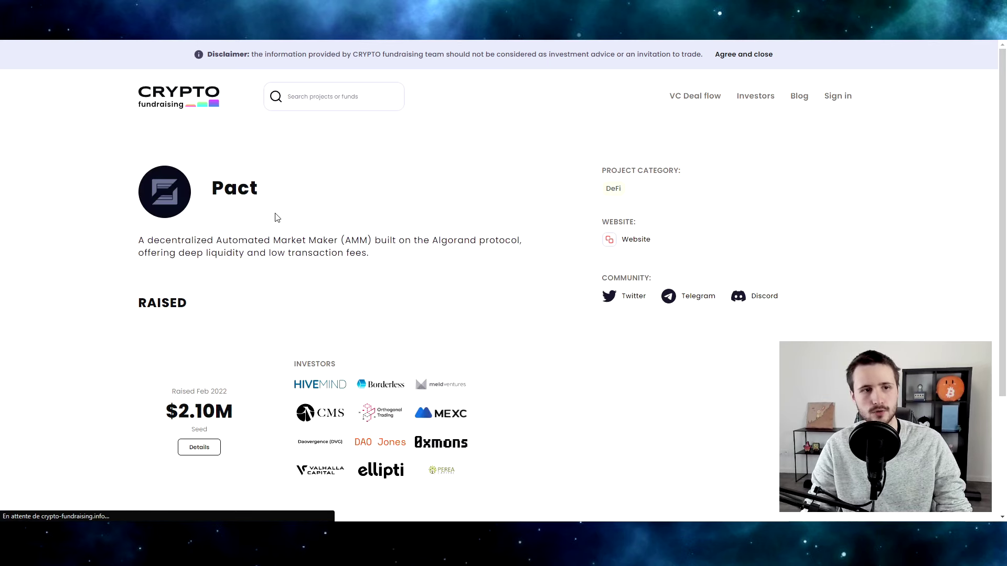
Step: Look over the Pact funding page, search for Tinyman and open its page to examine its fundraising round and investors
scroll(213, 189, down, 1)
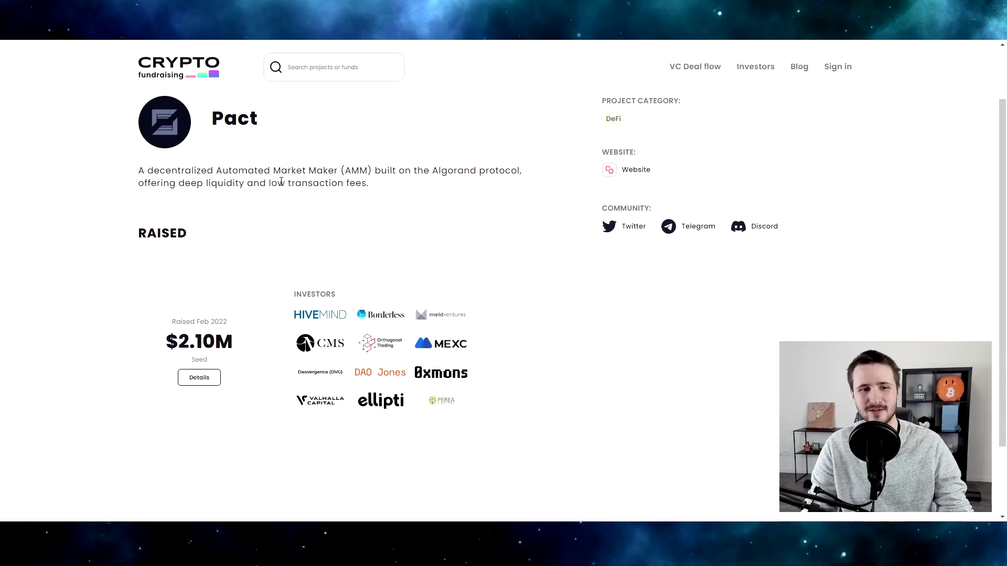
scroll(292, 172, up, 1)
click(305, 97)
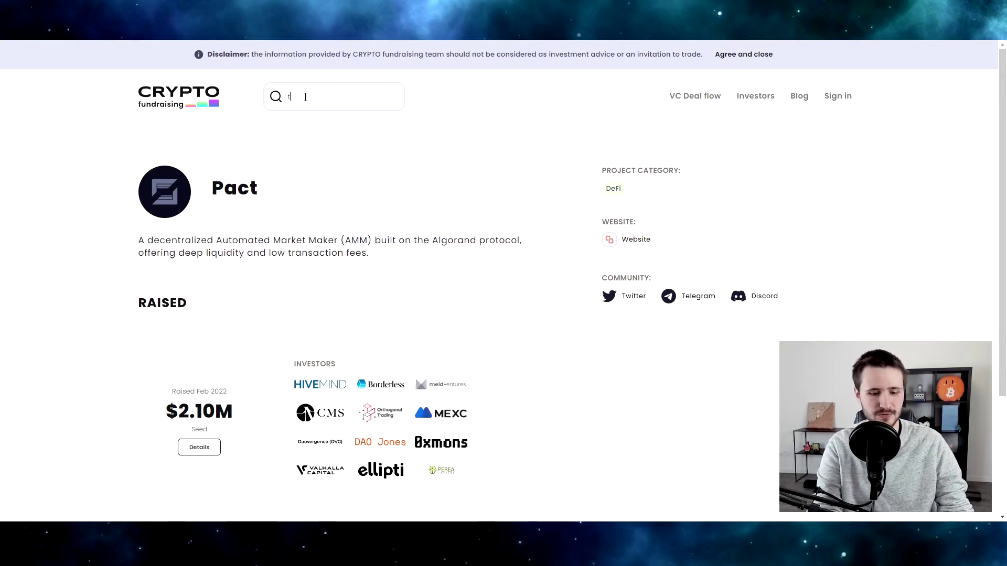
text(tinyman)
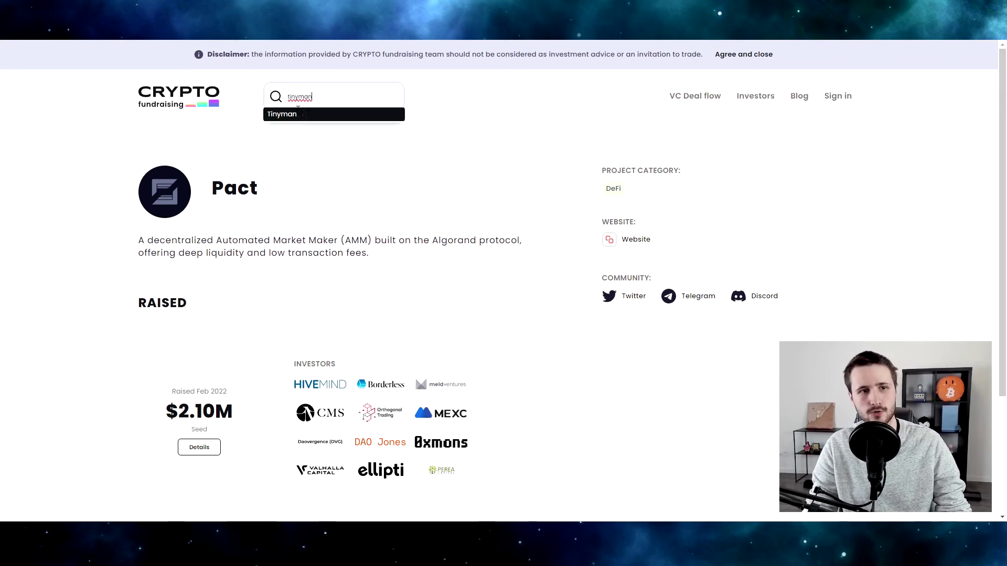
click(302, 114)
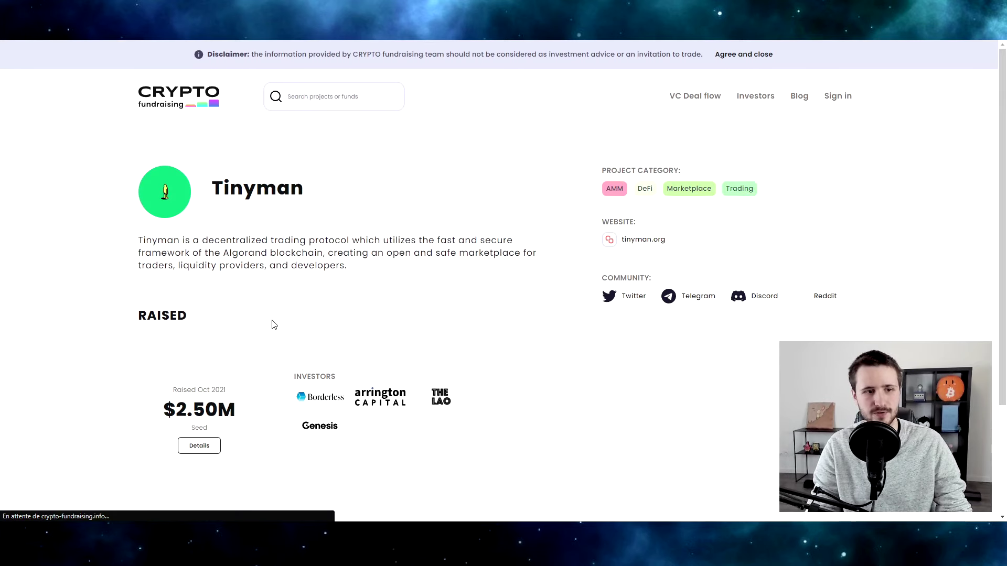
scroll(272, 324, down, 1)
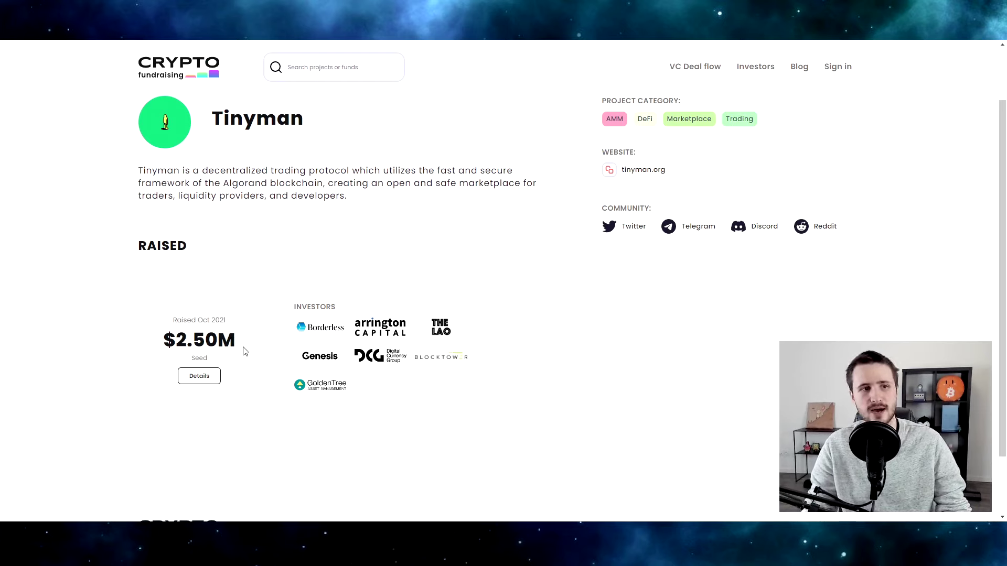
scroll(273, 226, up, 2)
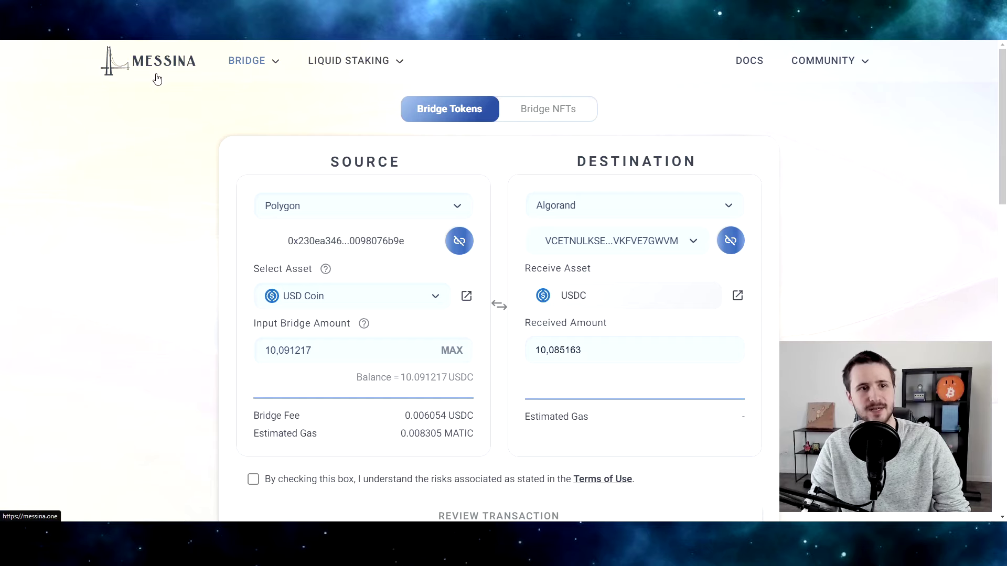
Step: On the Messina bridge, examine the available source chains and Polygon tokens while keeping Polygon and USD Coin
mouse_move(332, 77)
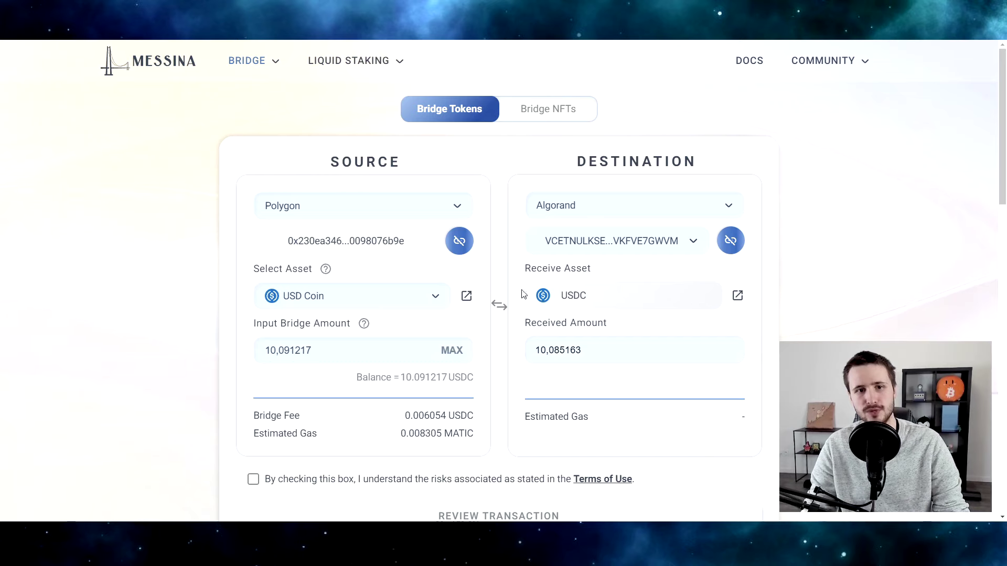
click(416, 210)
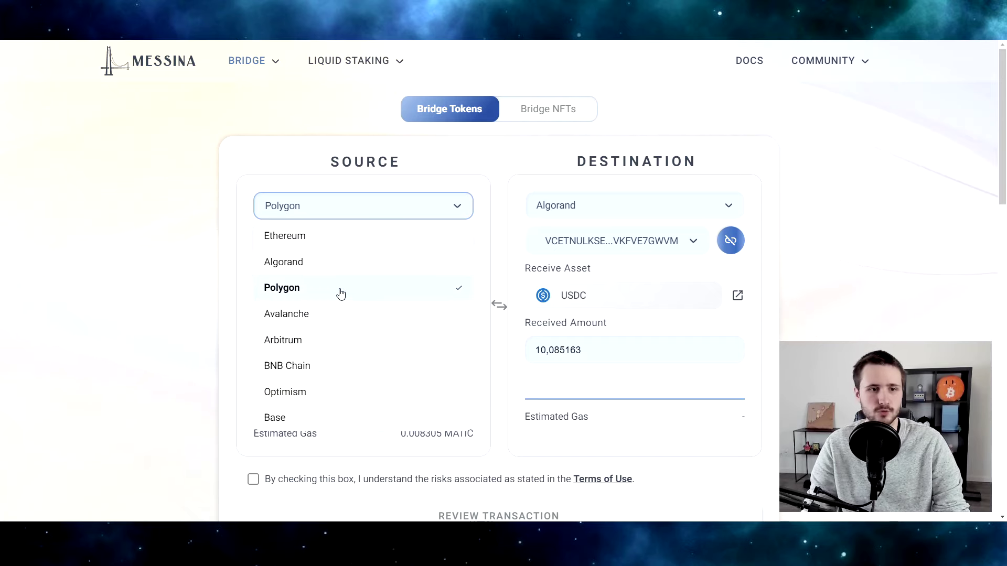
click(366, 204)
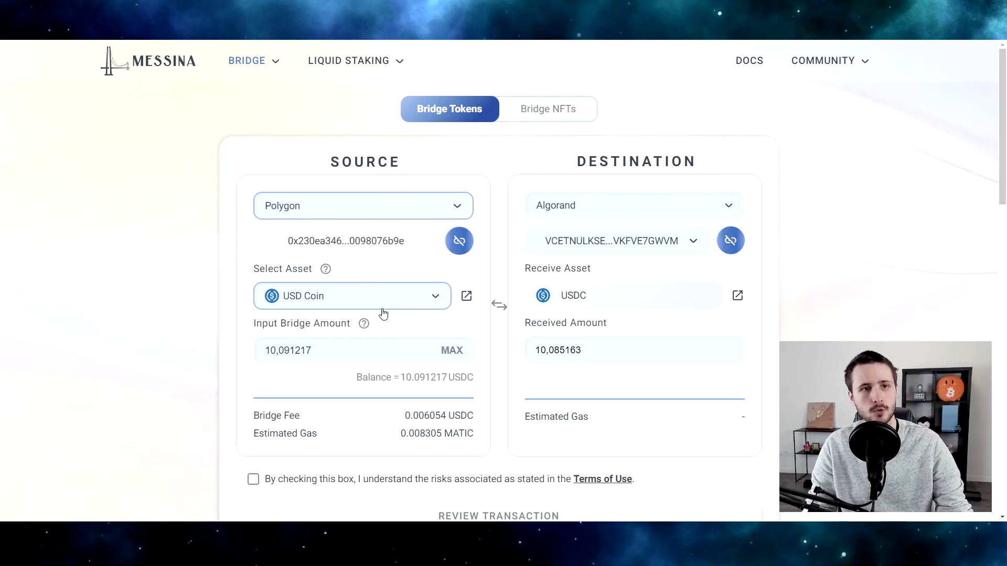
click(338, 296)
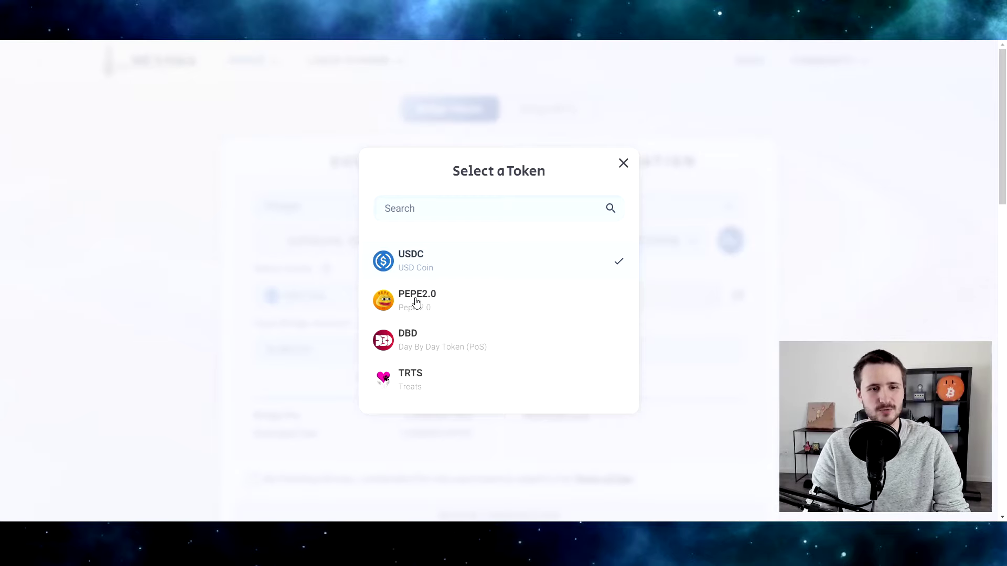
click(623, 165)
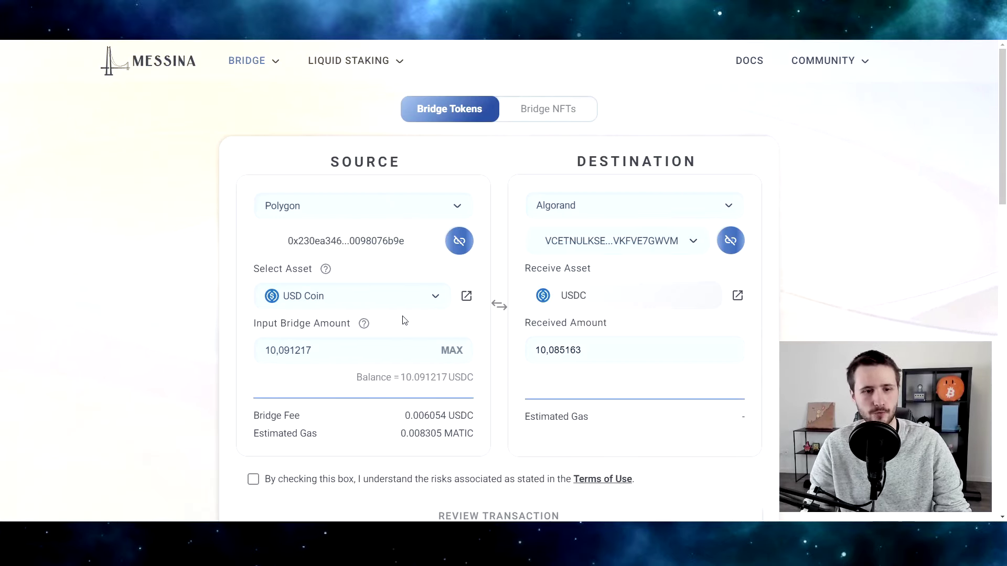
Step: Accept the Terms of Use risks and open the review of the USDC transfer from Polygon to Algorand
scroll(310, 377, down, 1)
click(252, 408)
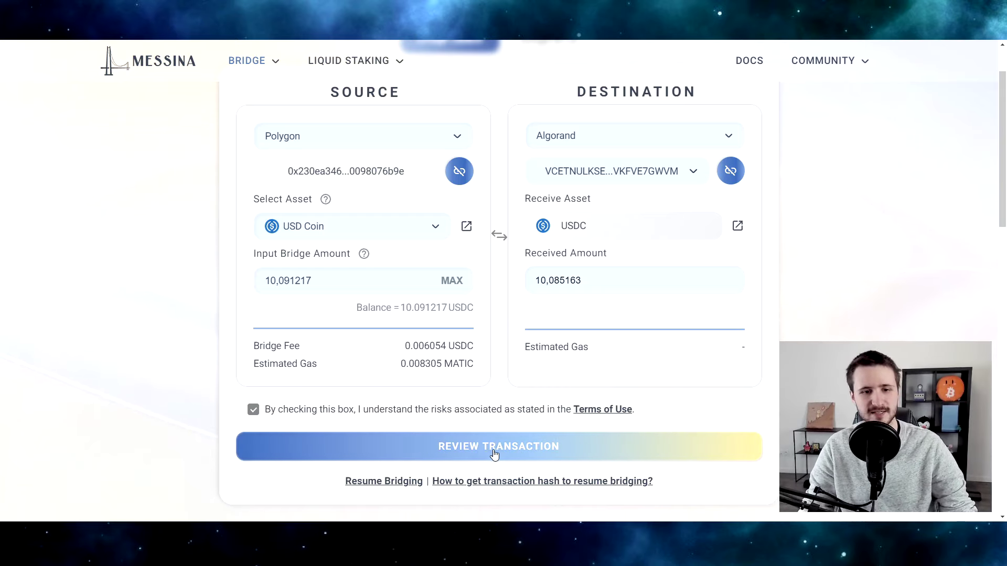
click(467, 454)
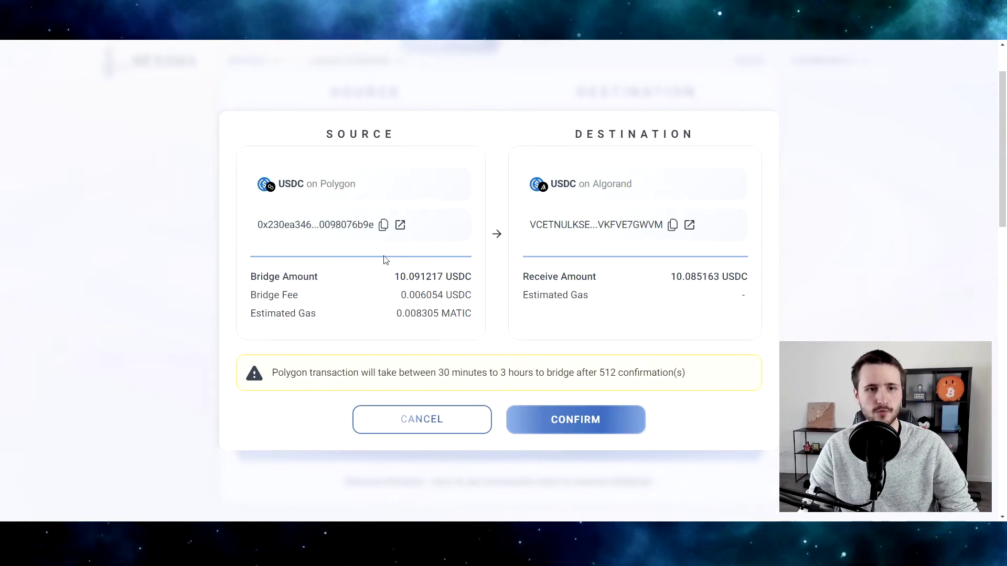
Step: Check the bridge amount, expected duration and required confirmations in the transaction summary, and confirm the transfer
drag(399, 275, 474, 288)
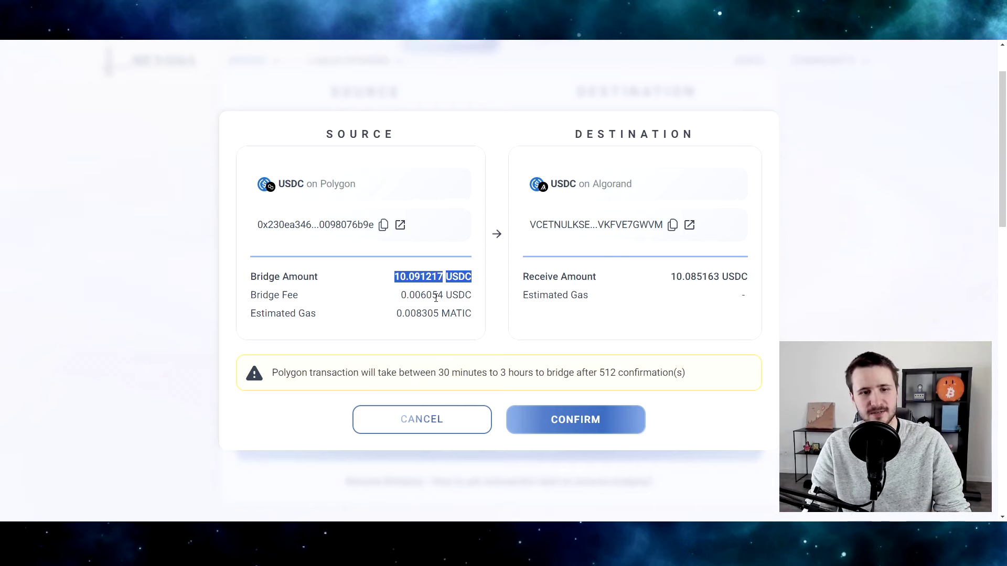
drag(434, 373, 576, 374)
double_click(608, 372)
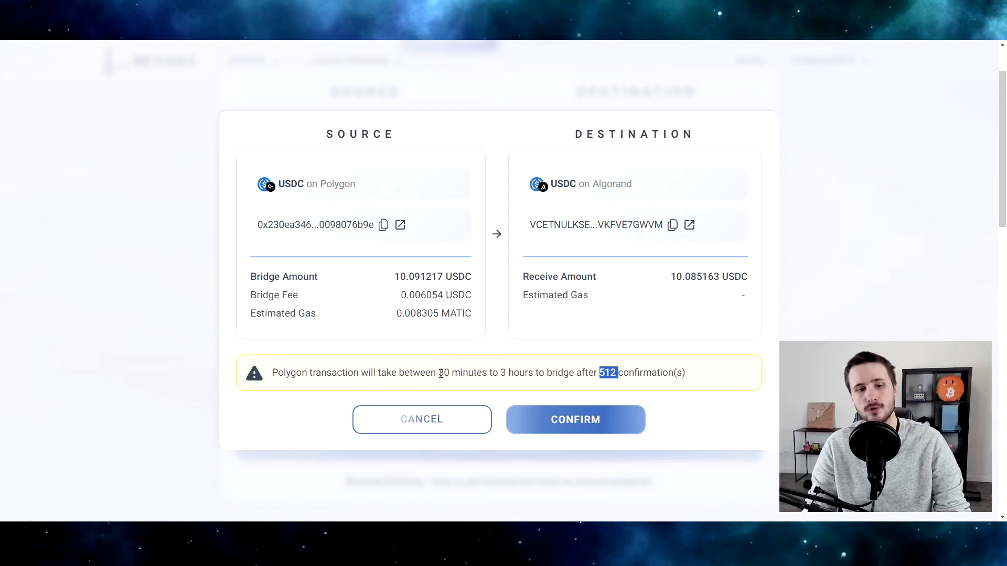
click(562, 418)
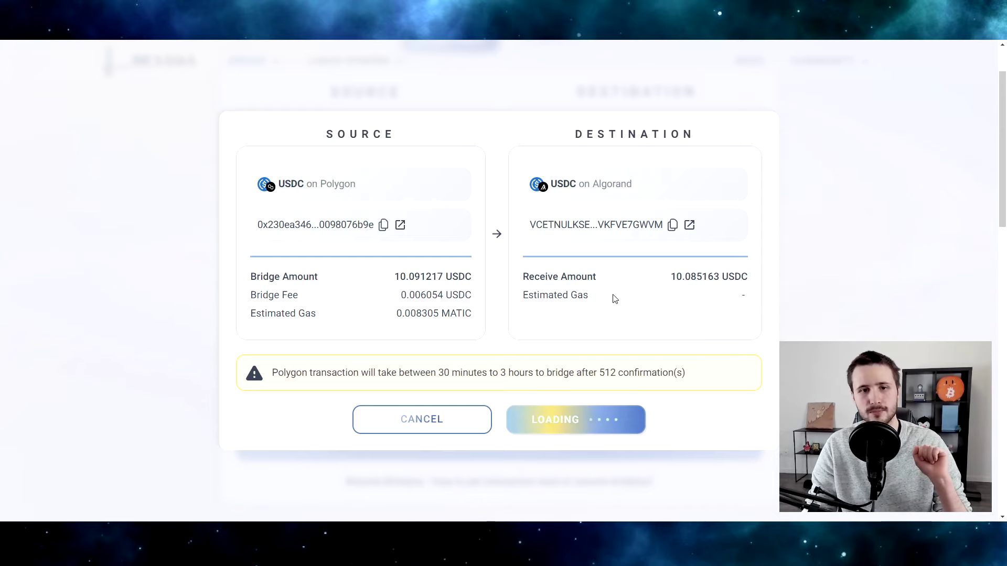
Step: In Rabby Wallet, ignore all alerts, review and sign the 10.0912 USDC token approval, and sign the Polygon transfer transaction
scroll(620, 289, down, 3)
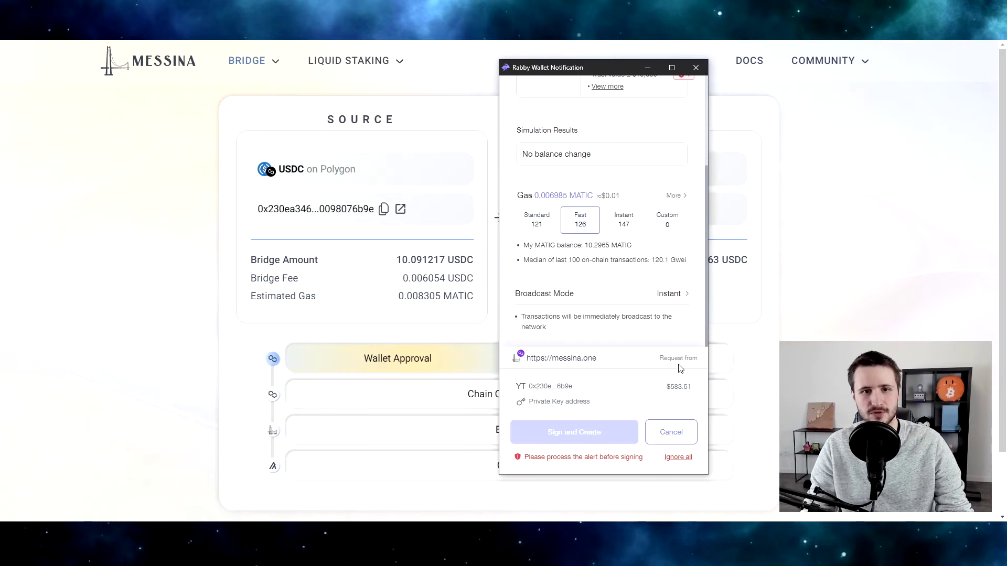
click(676, 460)
scroll(595, 325, up, 3)
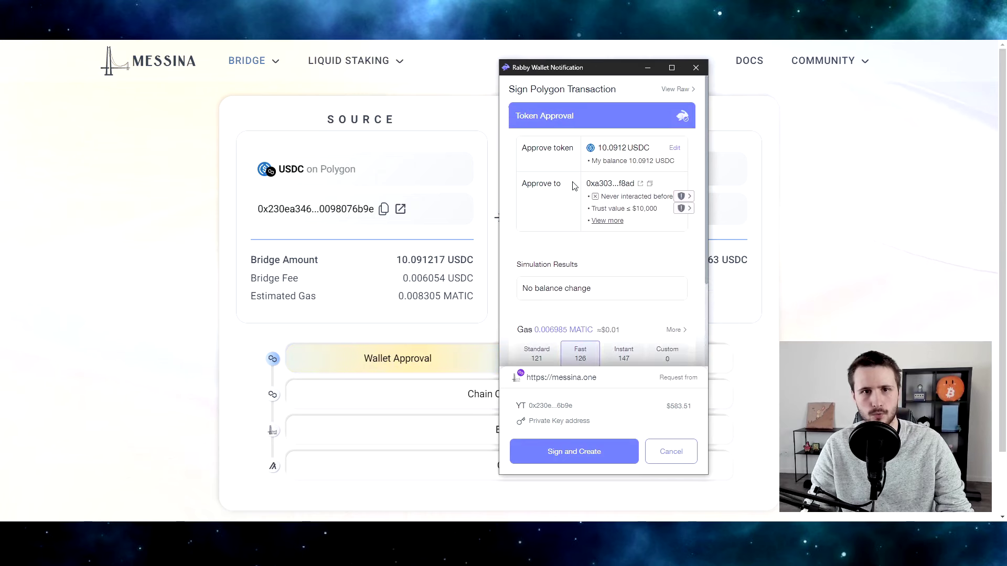
scroll(601, 257, down, 3)
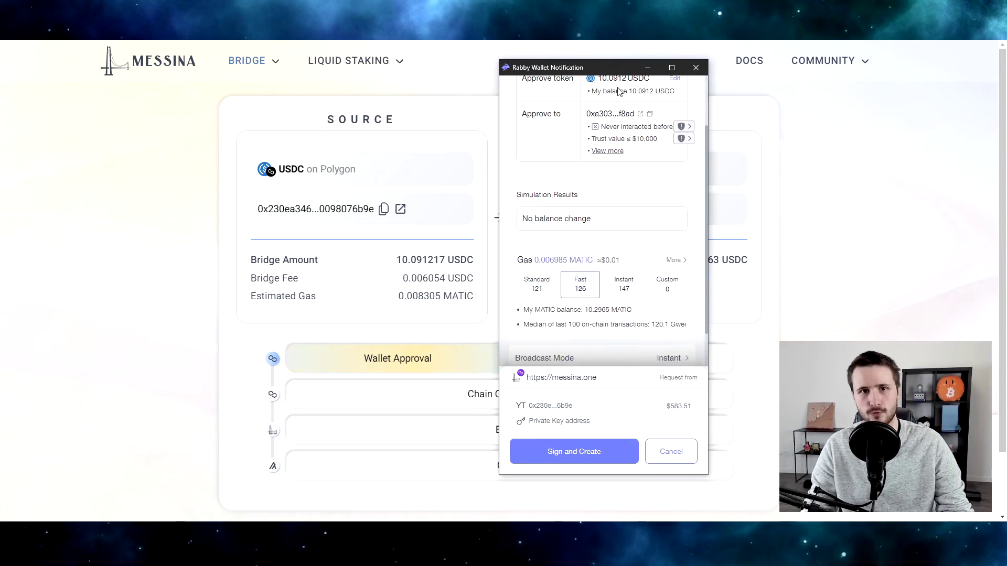
scroll(594, 160, up, 3)
click(587, 452)
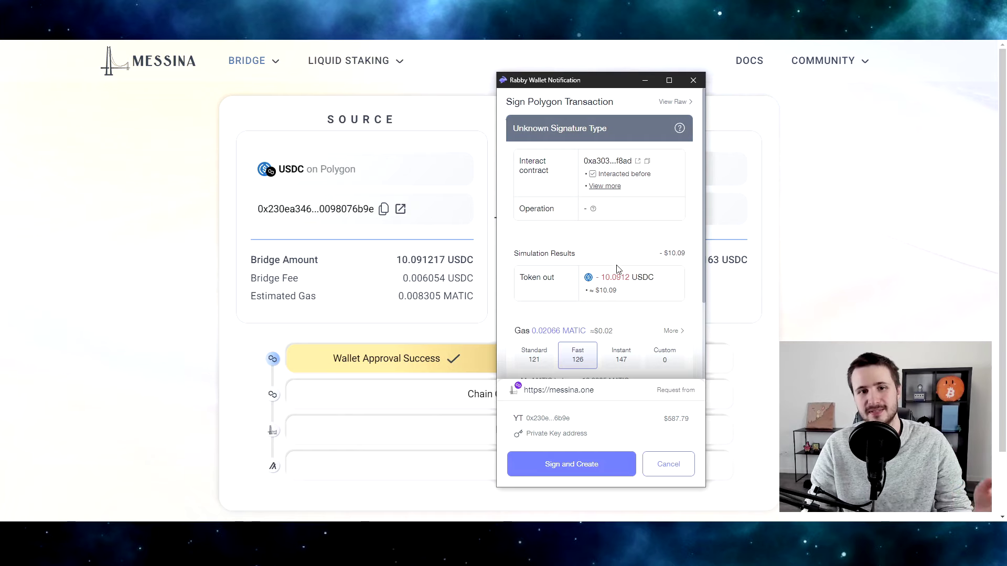
scroll(597, 272, down, 2)
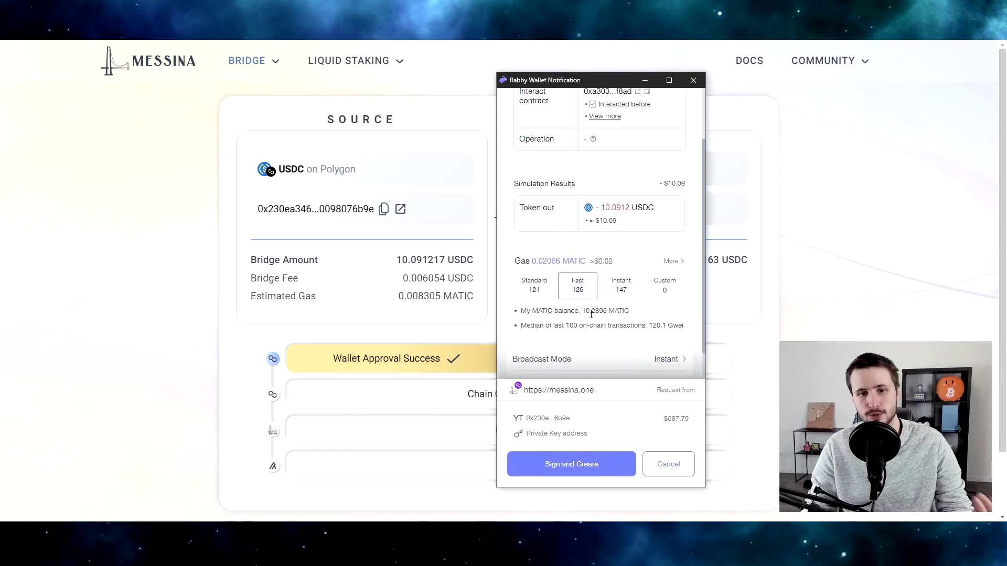
click(571, 471)
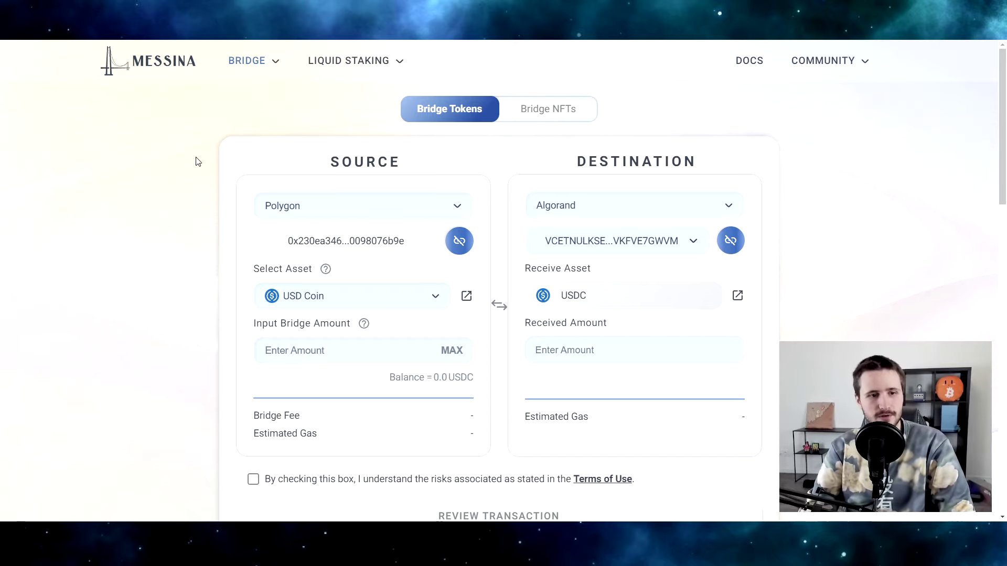
Step: Open the form for resuming a bridge transfer, keep Token as the bridge type, and activate the transaction hash field
scroll(245, 241, down, 4)
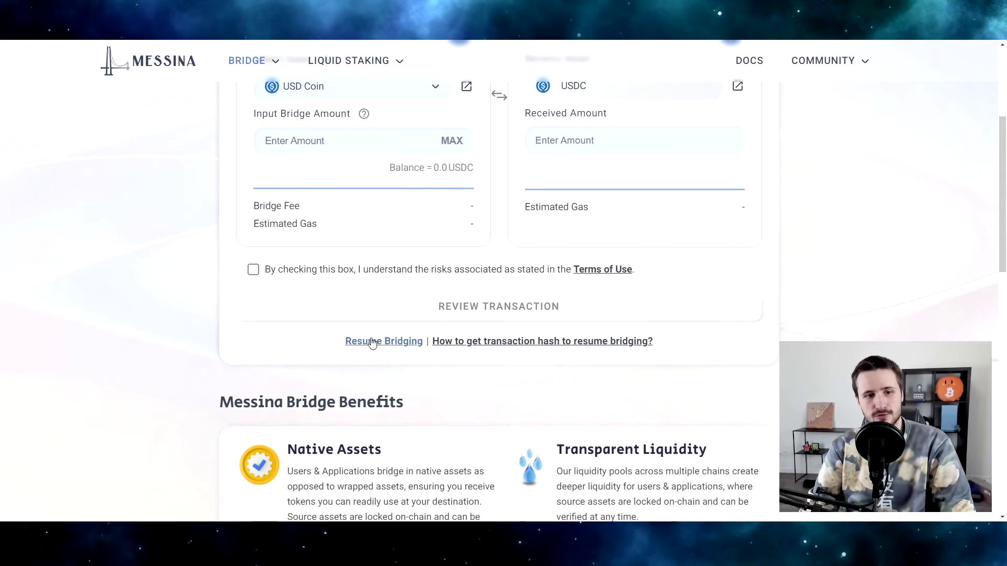
click(376, 347)
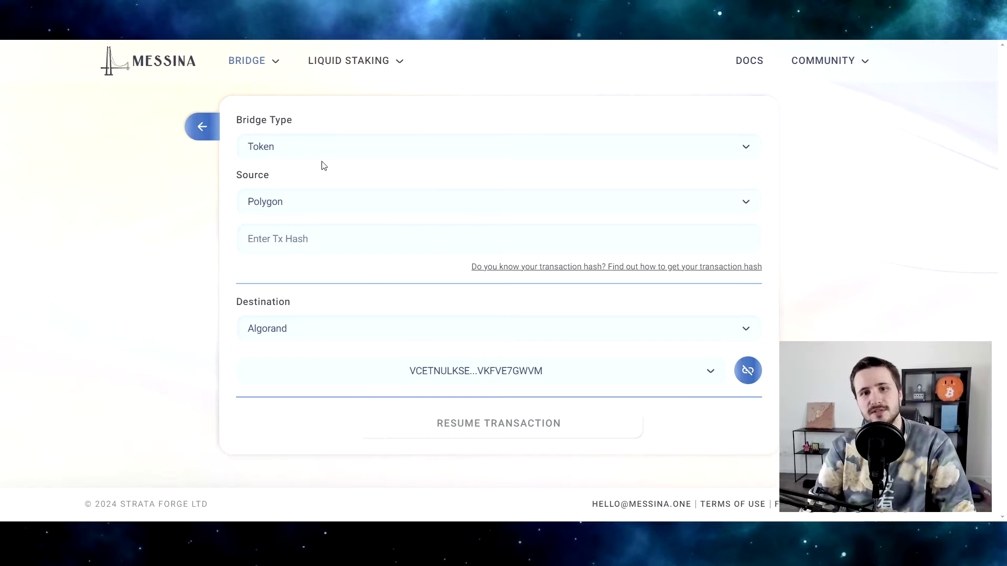
click(288, 151)
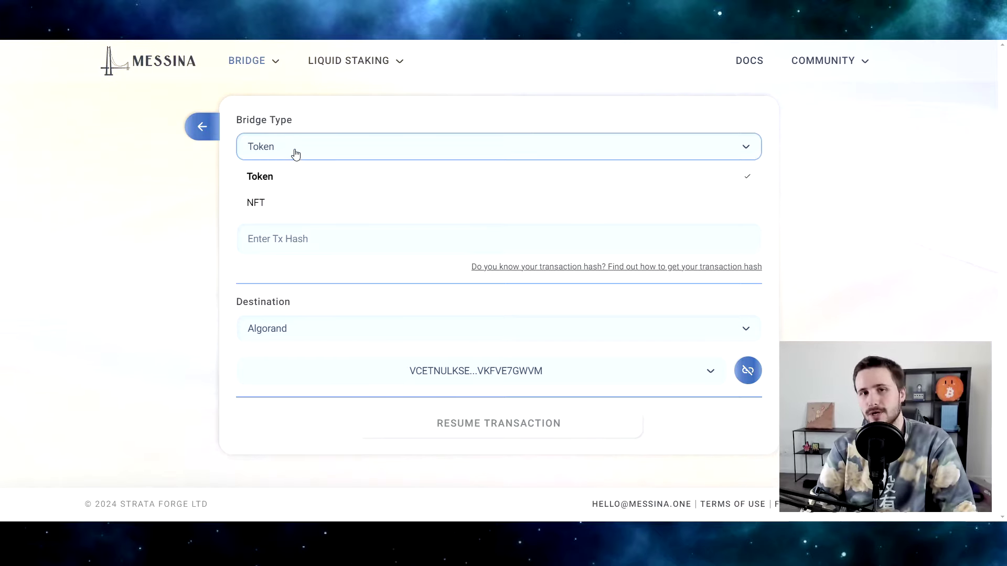
click(270, 157)
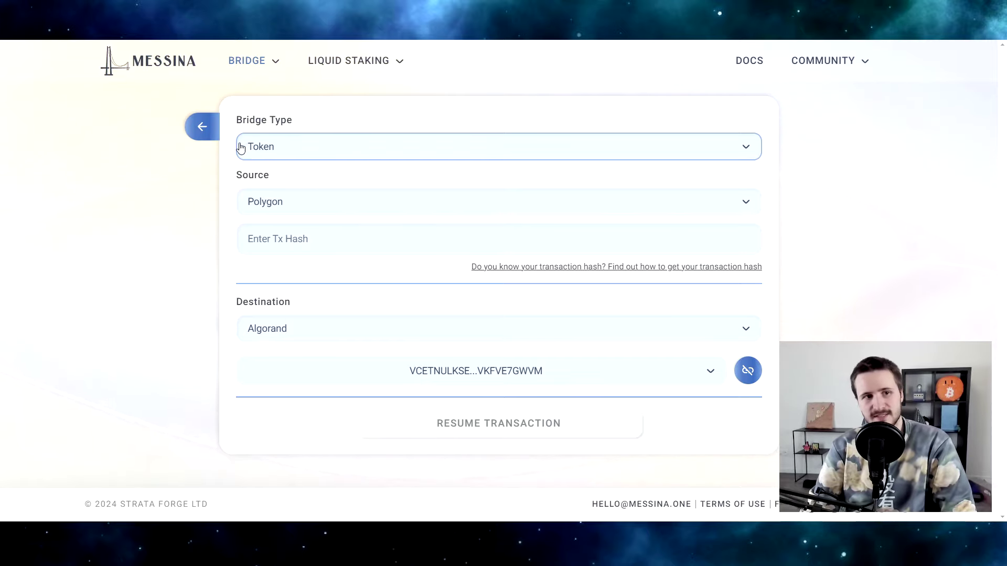
click(294, 237)
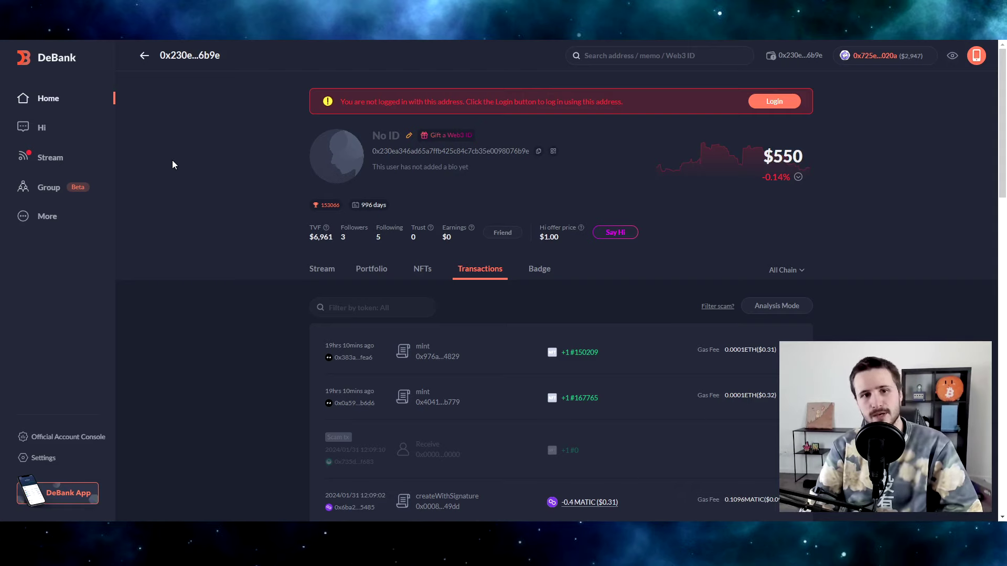
Step: Switch to DeBank, open the 10.0912 USDC send transaction on Polygonscan and copy its transaction hash
scroll(463, 280, down, 5)
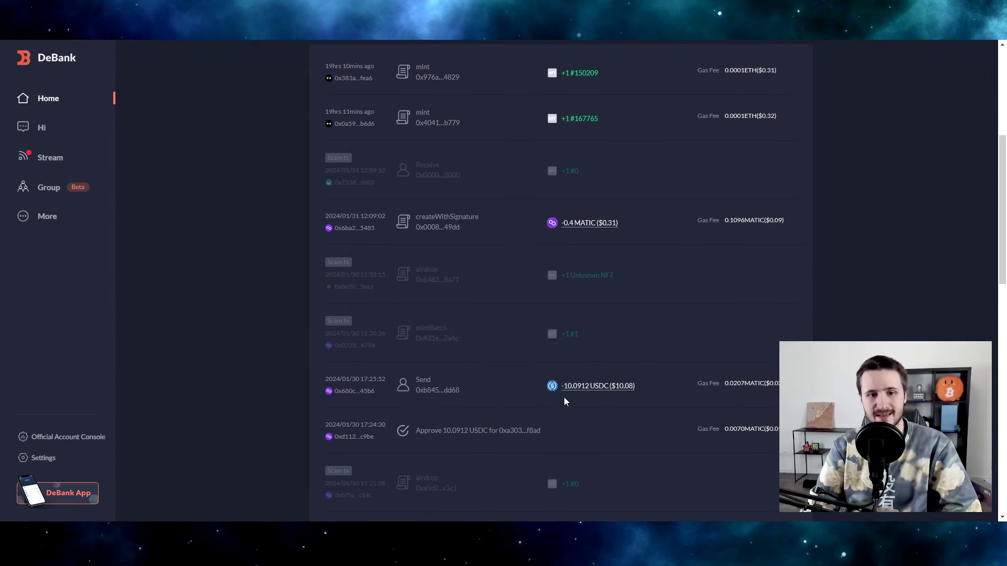
click(346, 393)
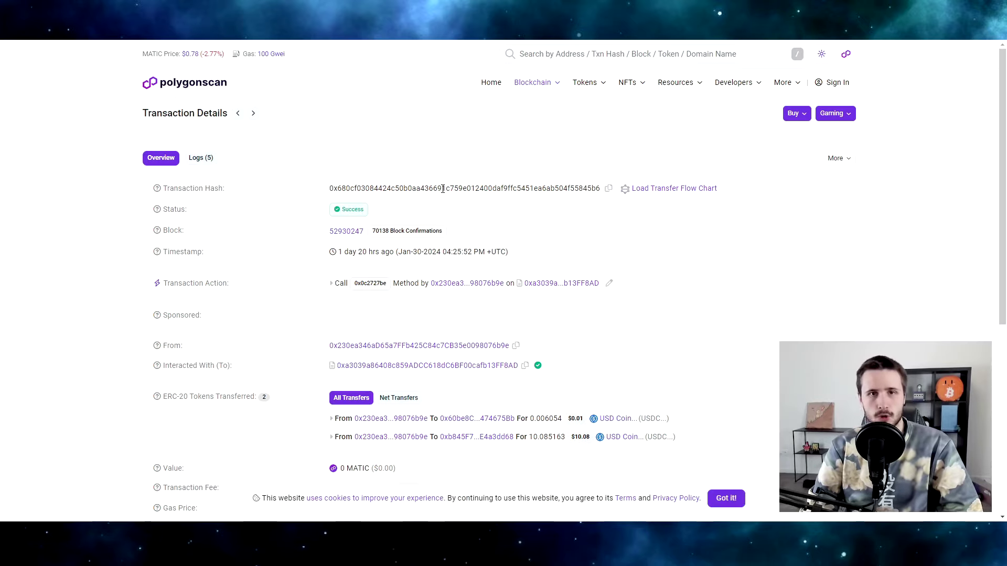
drag(163, 188, 308, 187)
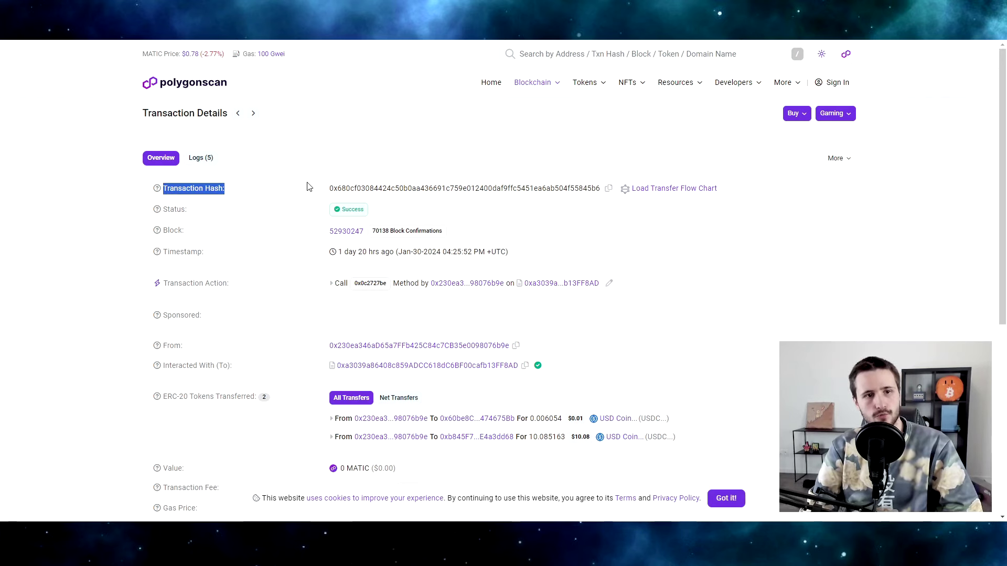
click(331, 192)
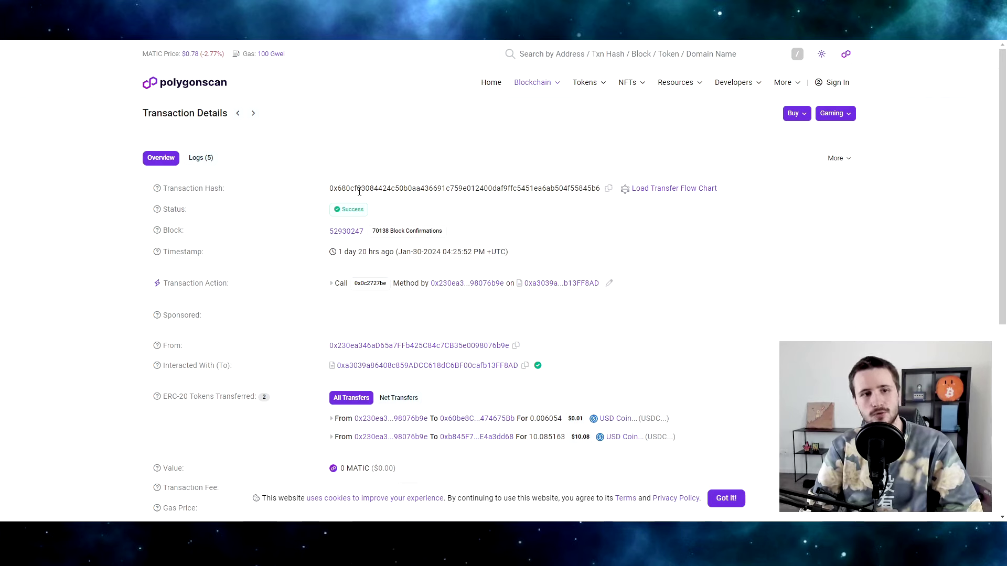
Step: Return to Messina, resume the Polygon to Algorand transfer with the copied transaction hash, and claim the USDC
key(ctrl+Tab)
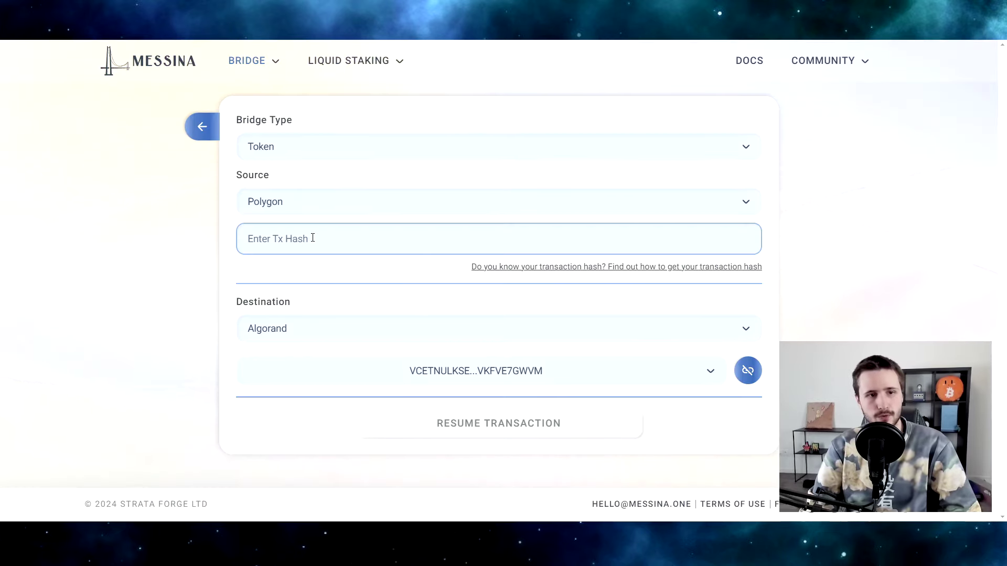
key(ctrl+v)
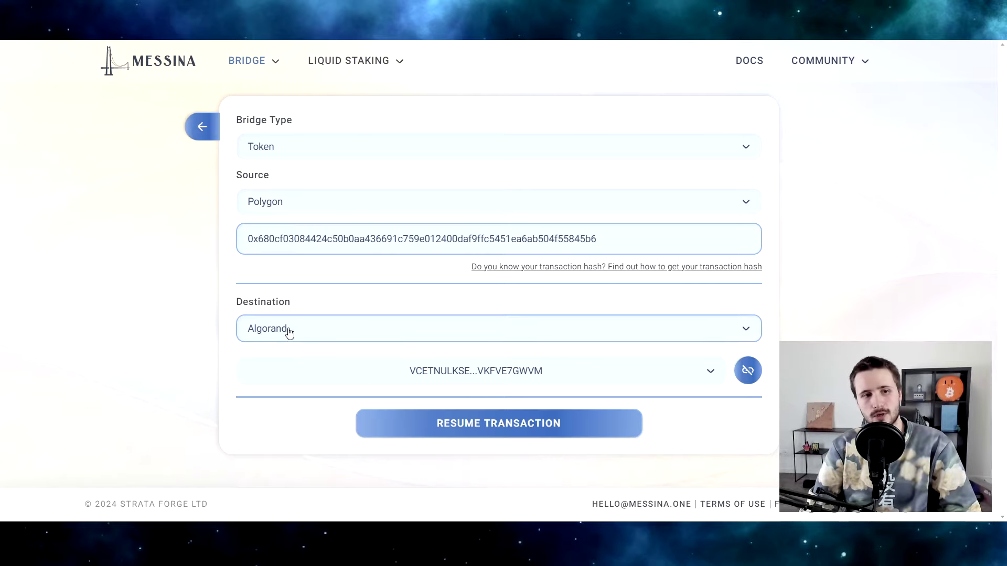
click(467, 428)
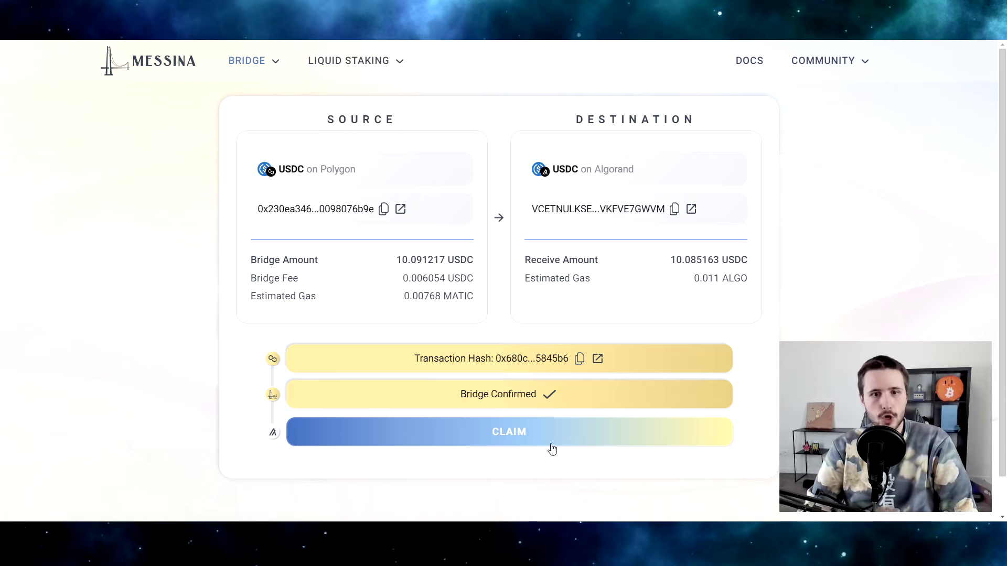
click(530, 443)
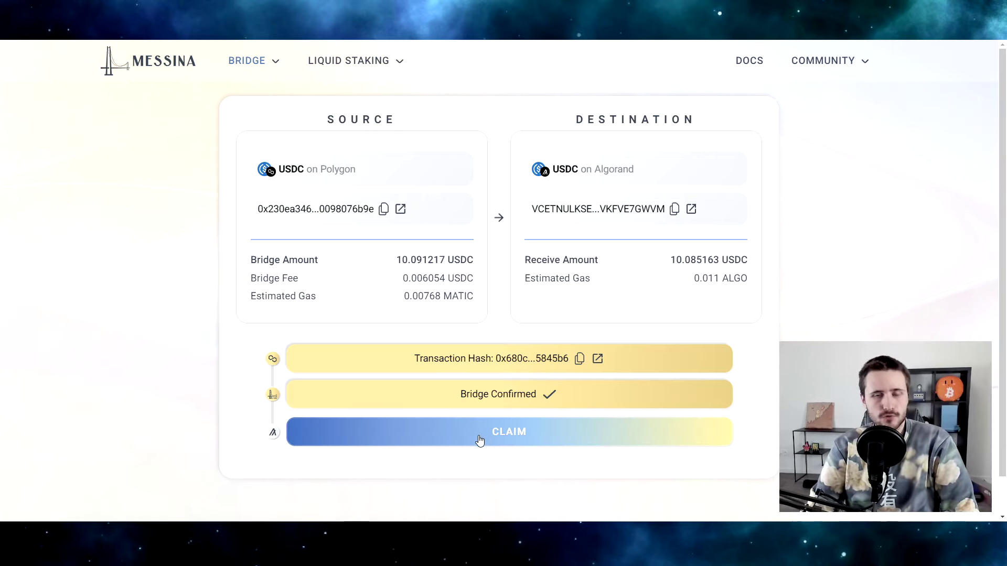
click(501, 432)
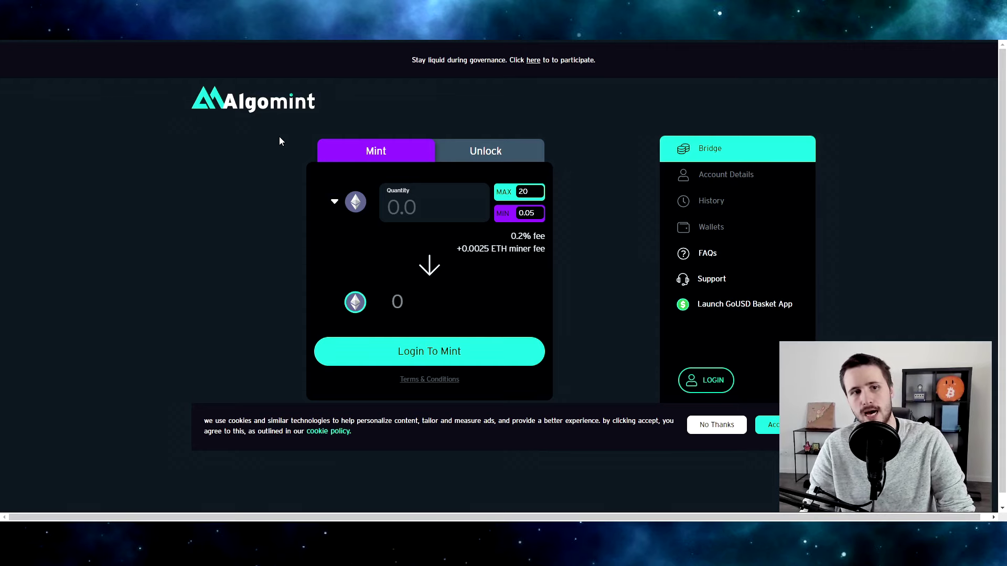
Step: On Algomint, choose BTC as the asset to mint and check its percentage fee and miner fee
click(353, 202)
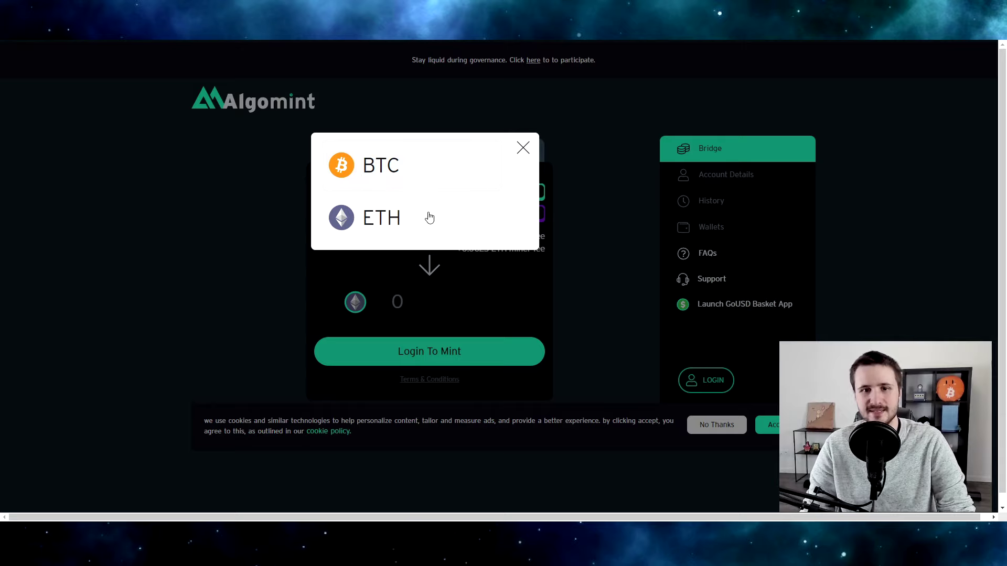
click(388, 155)
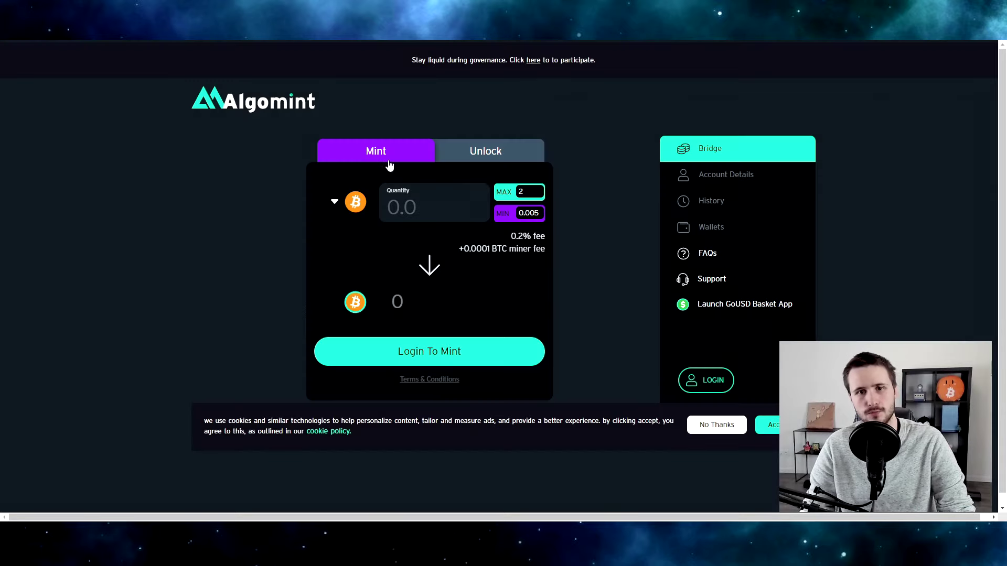
click(349, 205)
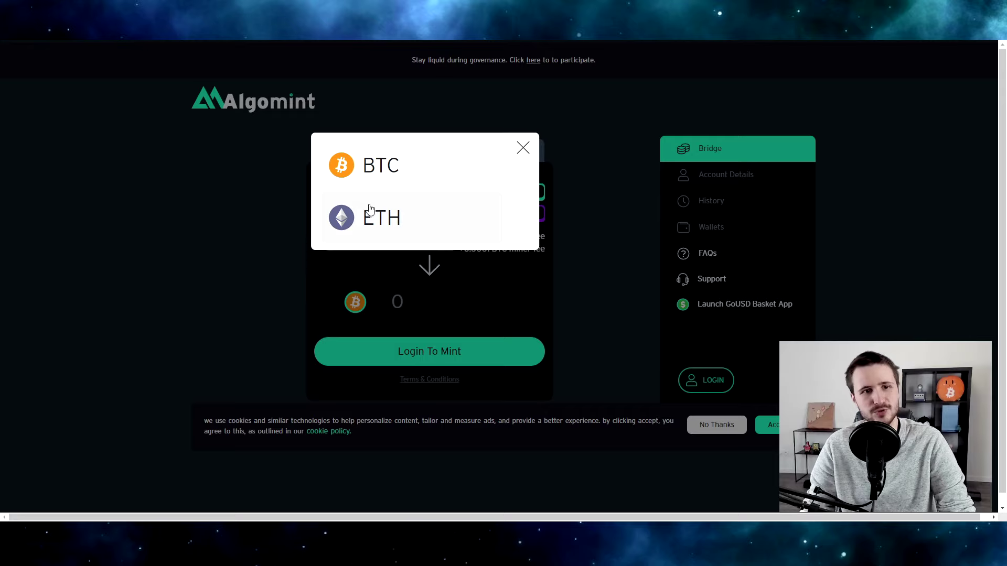
click(523, 149)
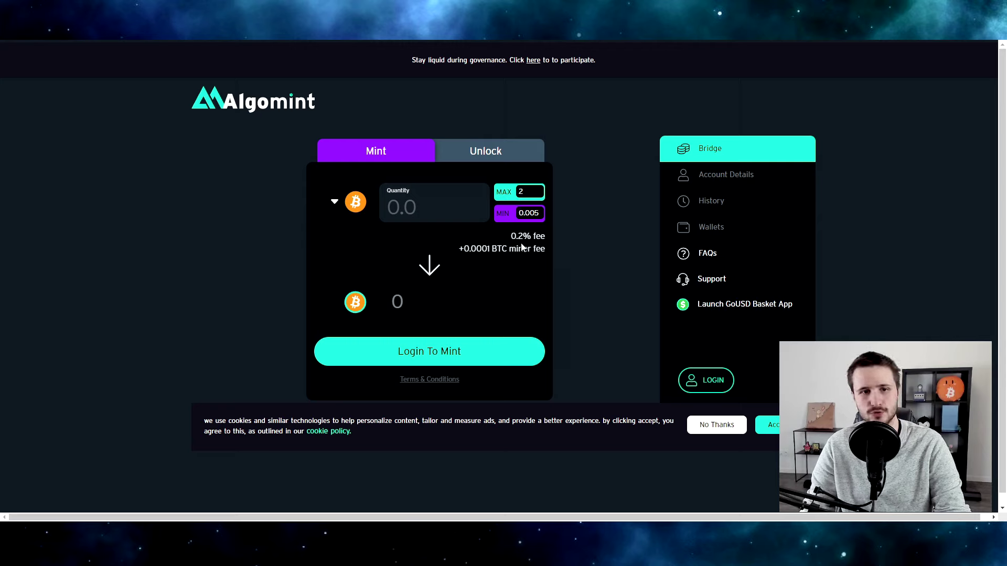
drag(517, 237, 548, 241)
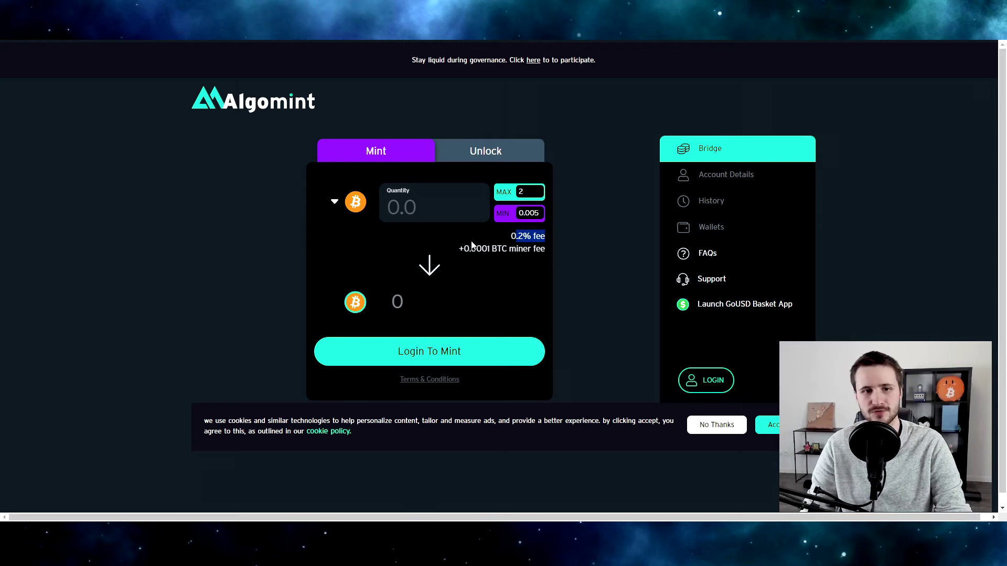
drag(458, 248, 549, 250)
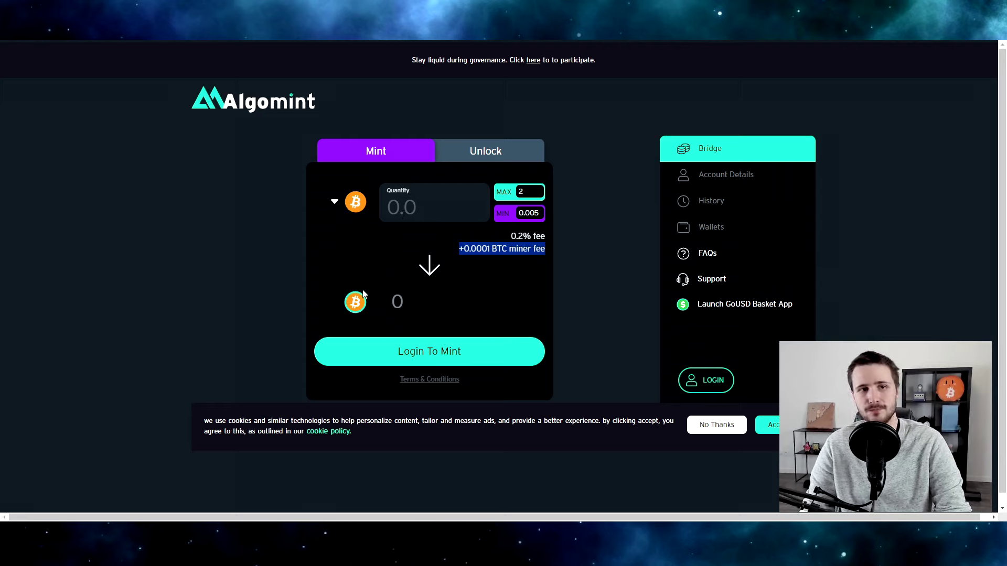
Step: Check Algomint's unlock terms for BTC and ETH, and return to minting to check the ETH fees
click(491, 154)
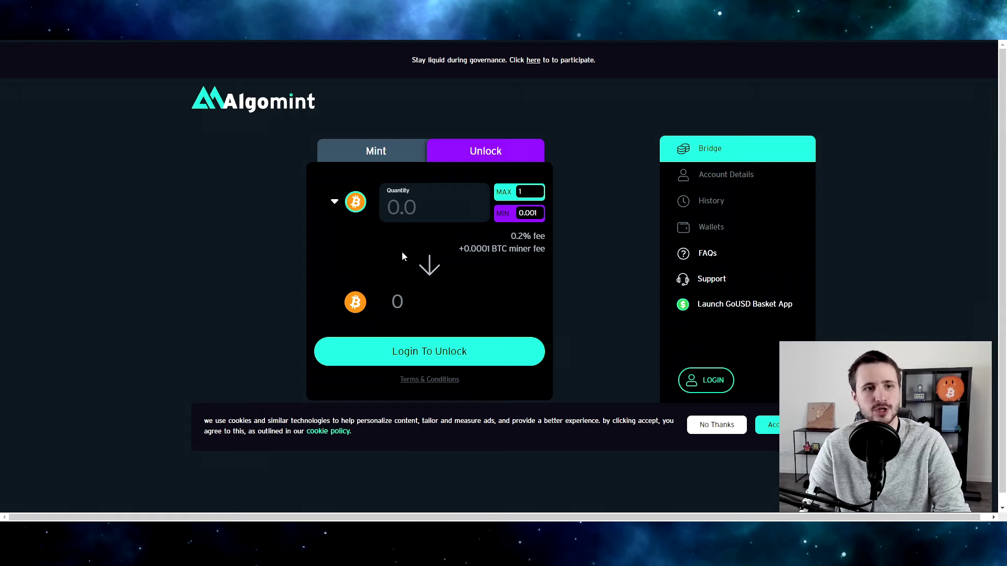
click(347, 203)
click(388, 218)
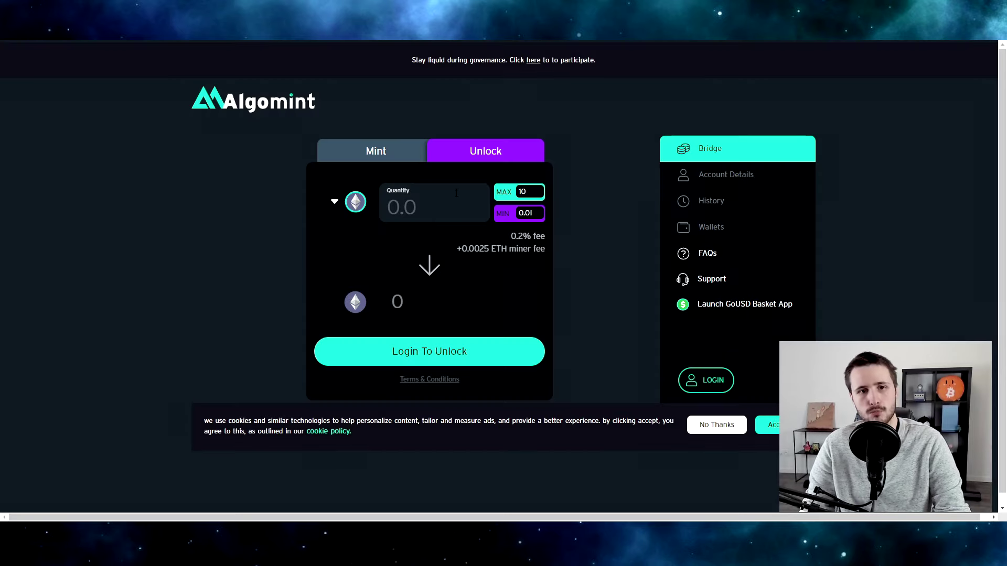
click(402, 155)
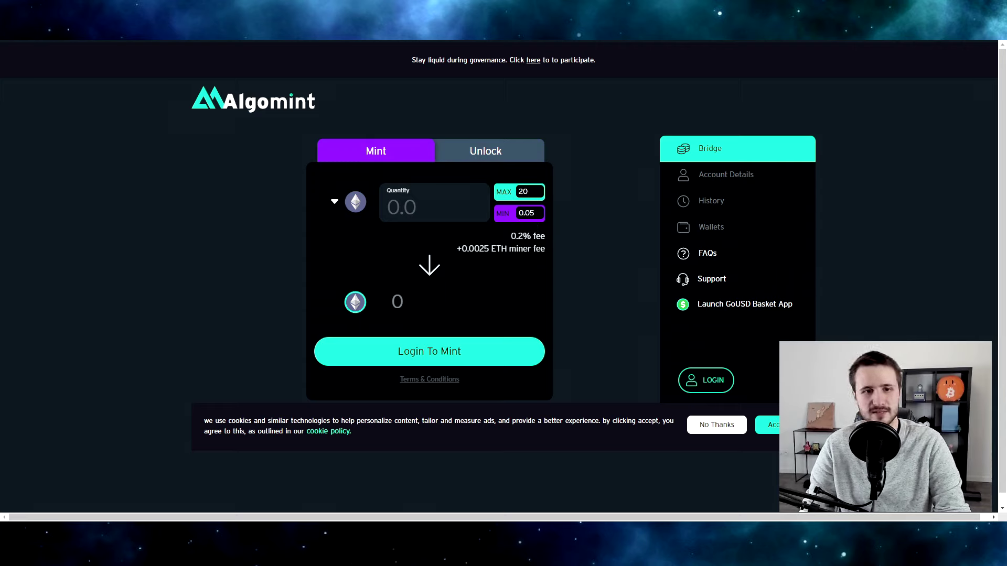
drag(510, 239, 546, 256)
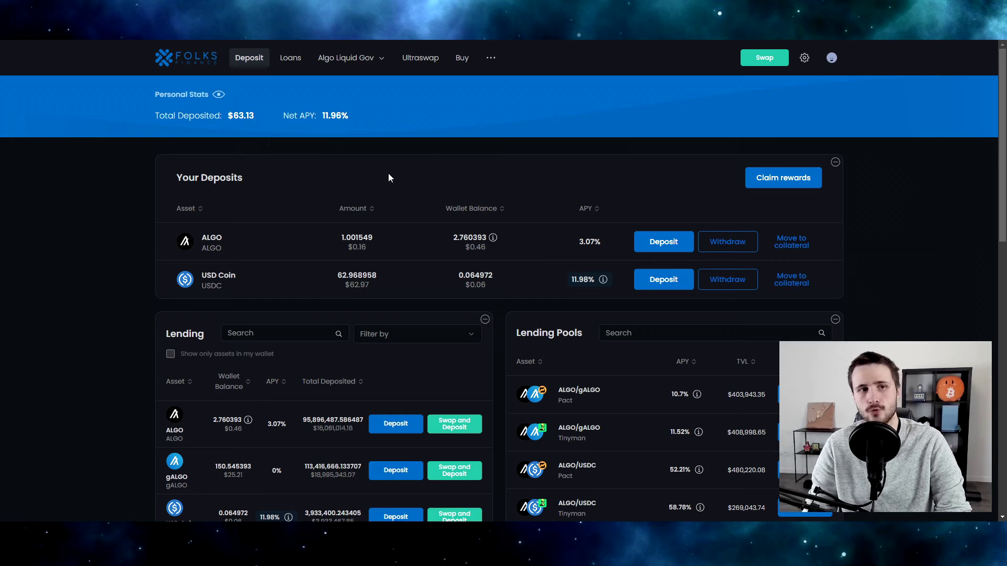
Step: Review the existing deposits and the APYs of the lending assets and lending pools on Folks Finance
scroll(269, 352, down, 3)
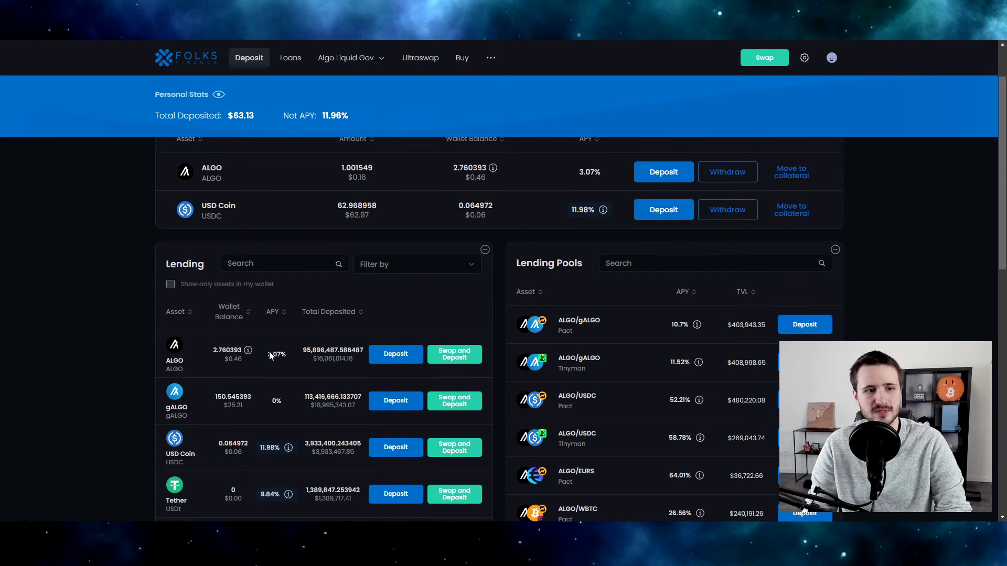
scroll(311, 349, down, 1)
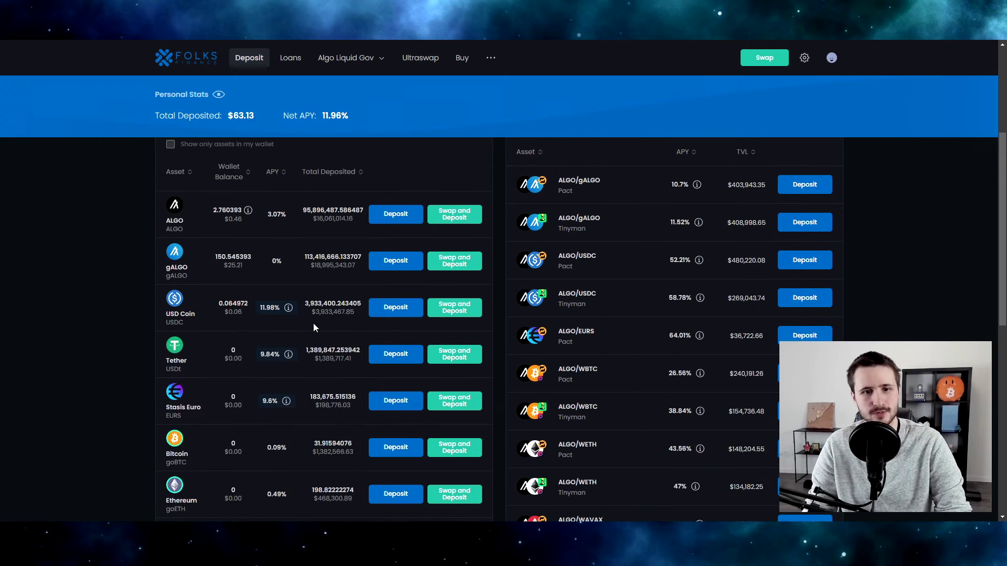
scroll(334, 342, up, 3)
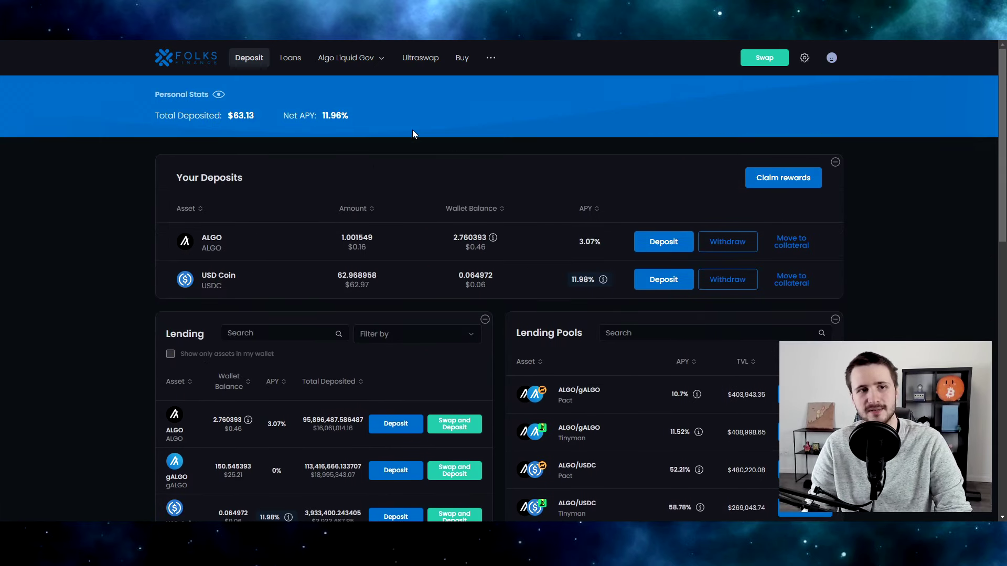
Step: Start a new loan named aaa, try the General, Stablecoin Efficiency and ALGO Efficiency types, and close the form without creating it
click(294, 58)
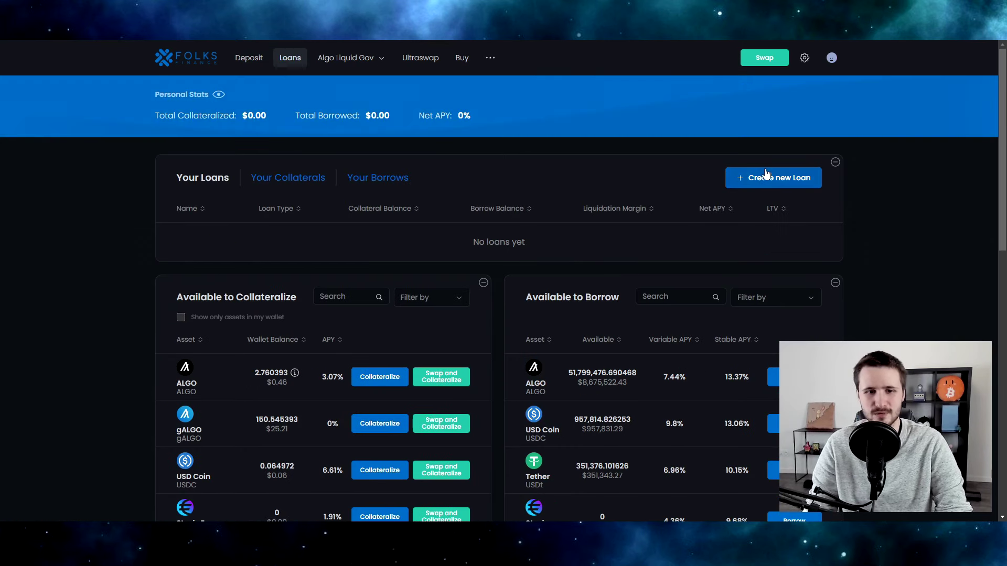
click(812, 179)
text(aaa)
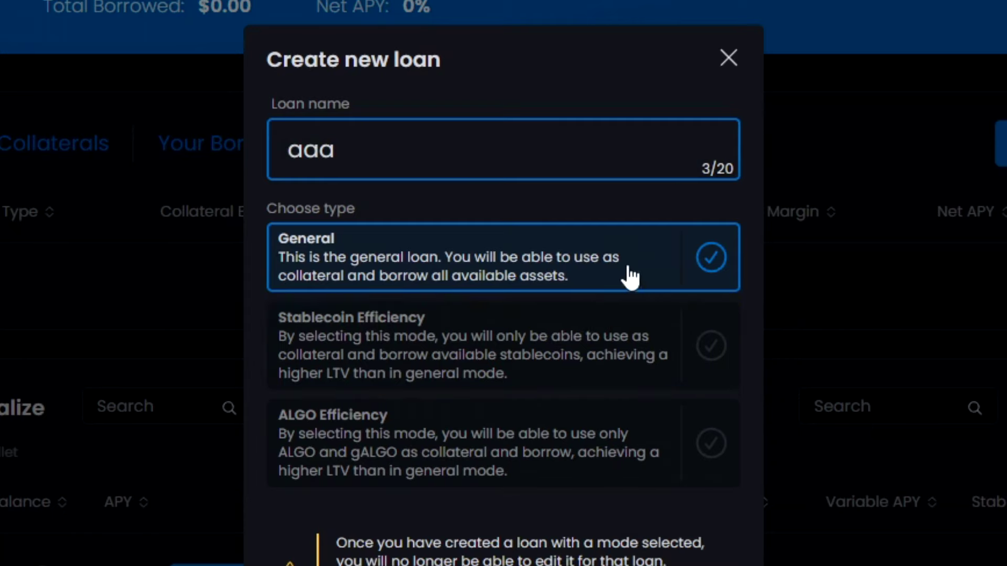
click(478, 366)
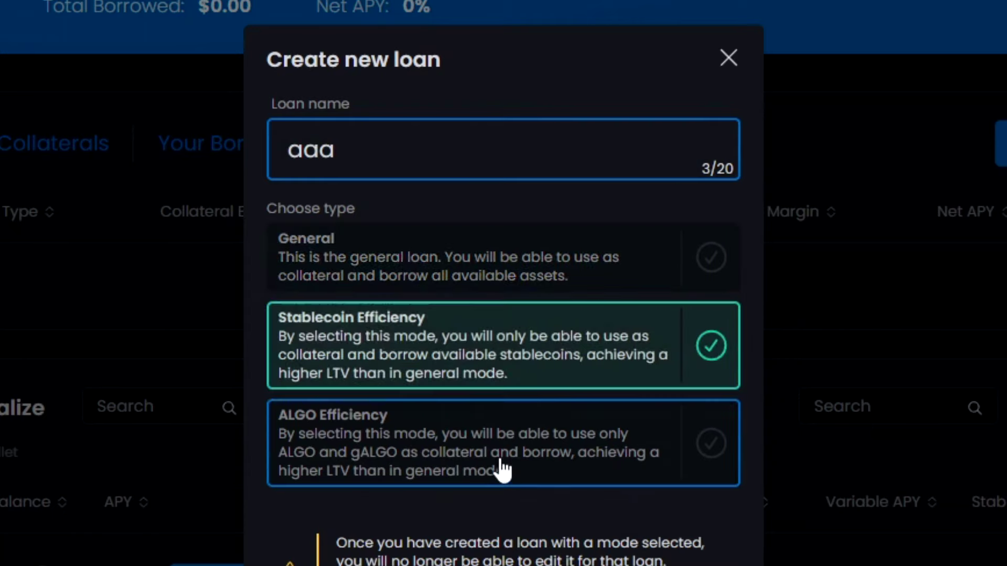
click(503, 467)
click(470, 350)
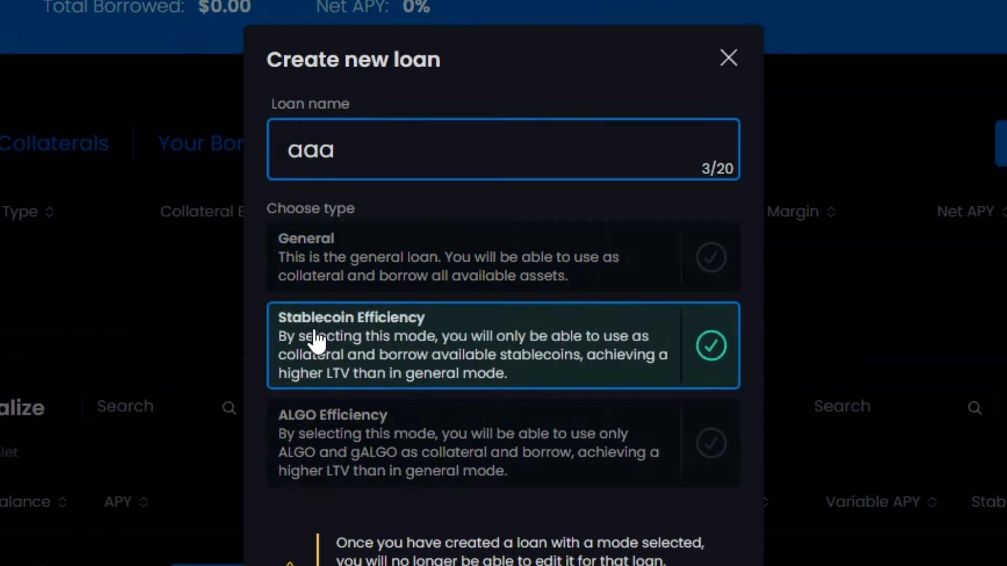
click(512, 260)
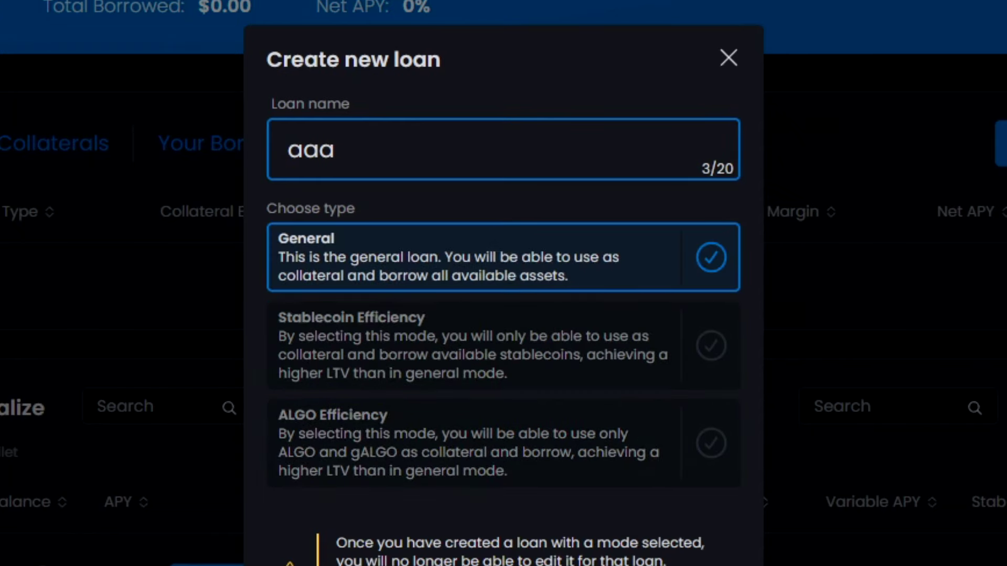
click(728, 58)
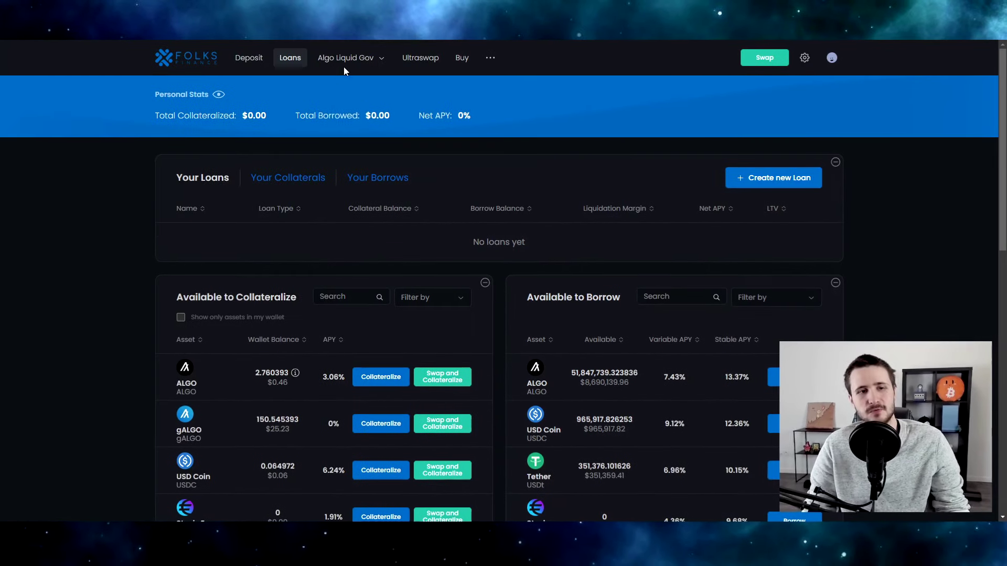
Step: Prepare a deposit of the maximum 150.545393 gALGO from the lending list and dismiss it without submitting
click(249, 57)
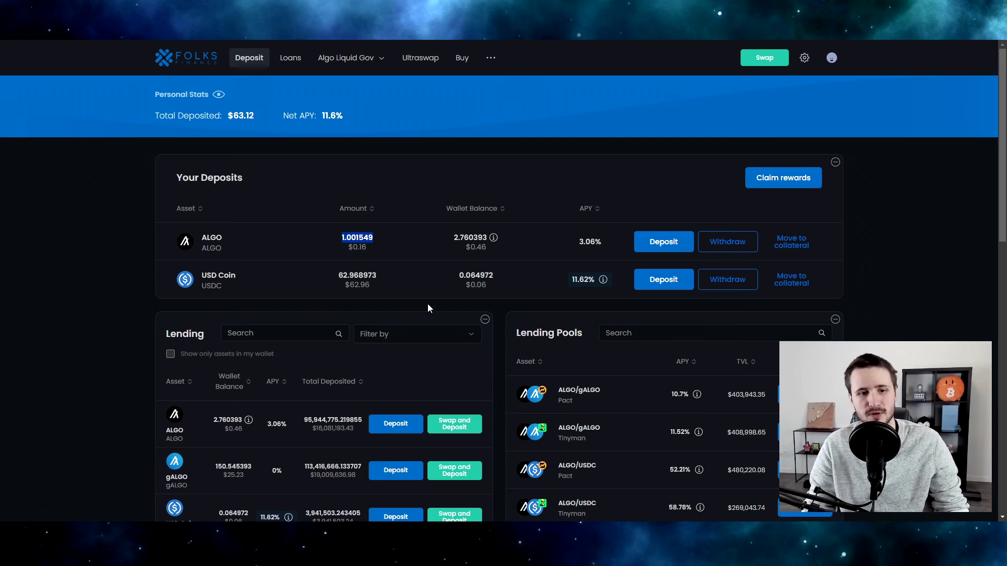
scroll(408, 272, down, 1)
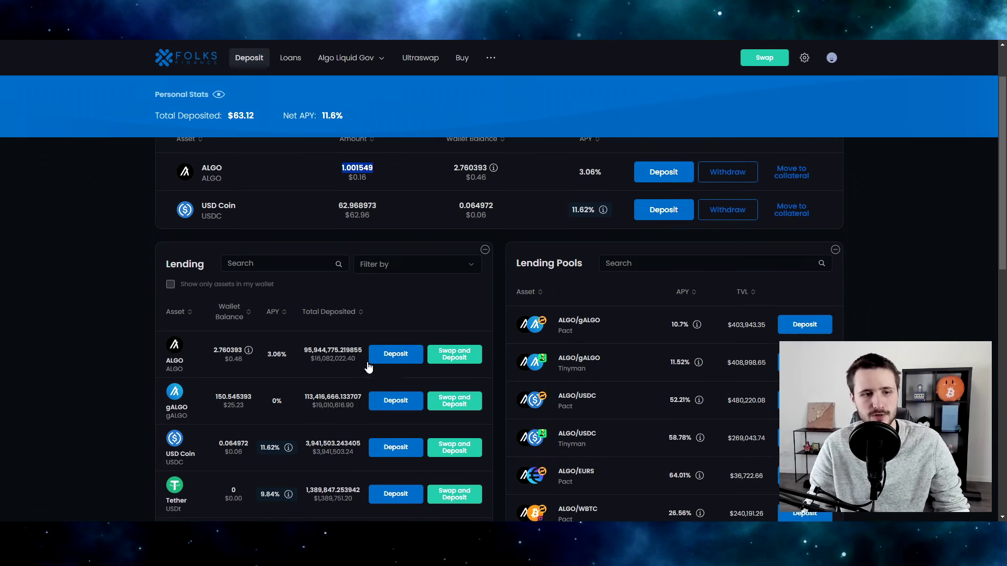
click(396, 402)
click(593, 243)
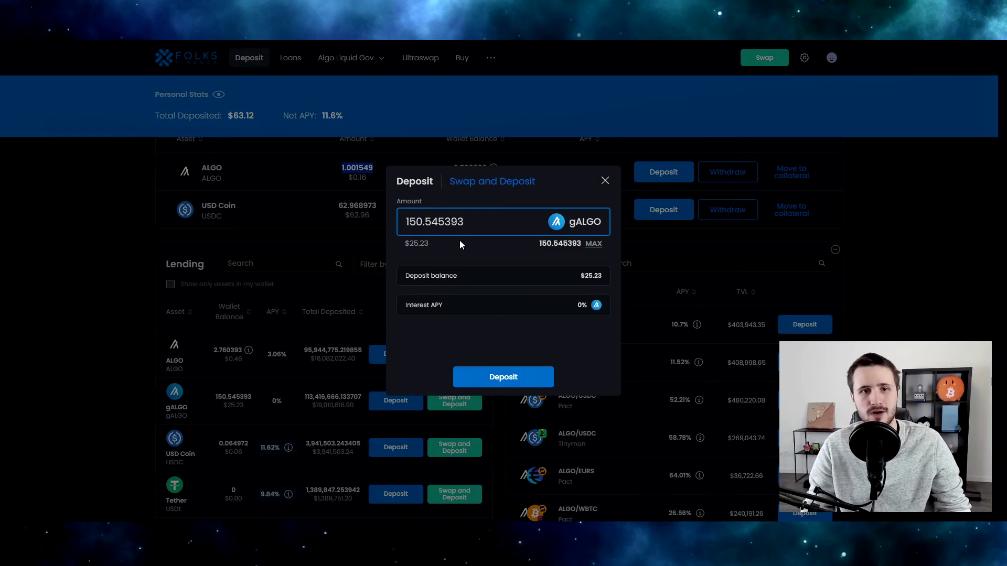
click(604, 181)
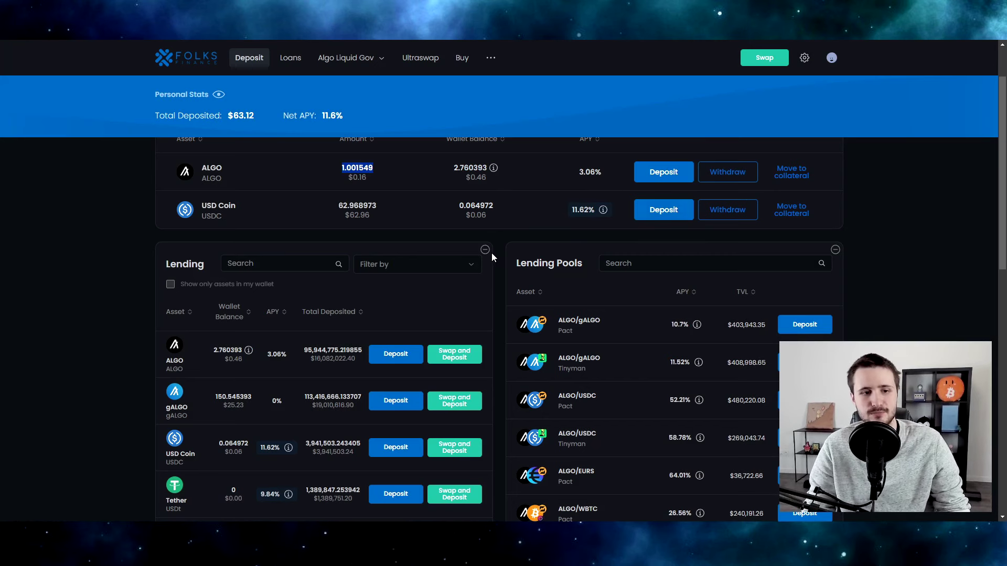
Step: Check the APYs of the stablecoins in the lending list and open the Ultraswap trading pairs
scroll(335, 319, down, 2)
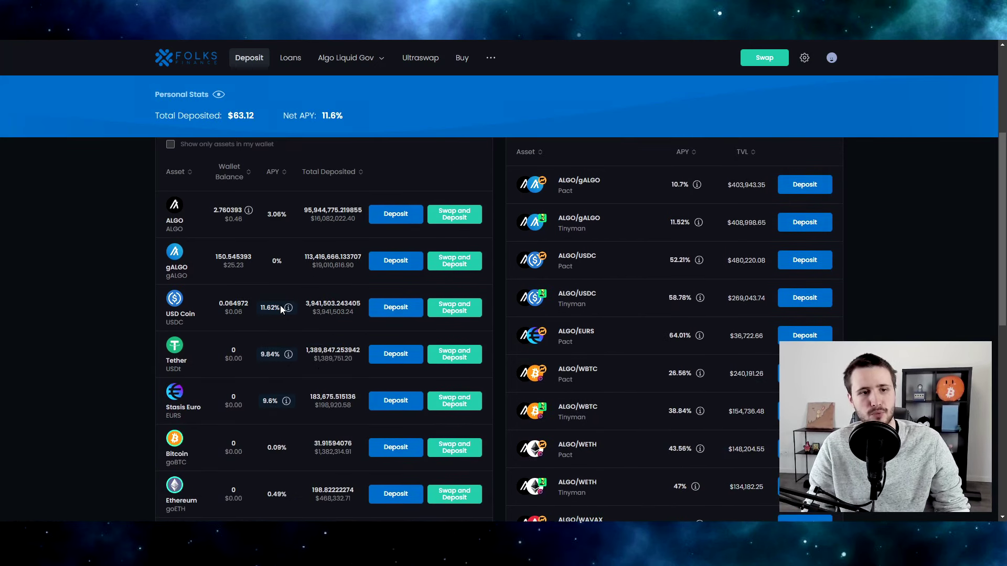
mouse_move(290, 317)
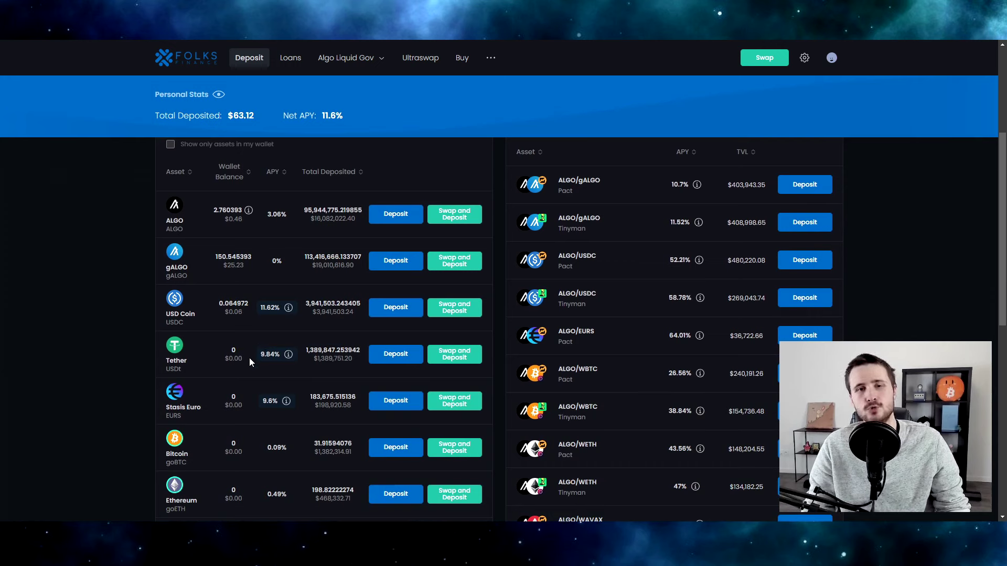
click(425, 66)
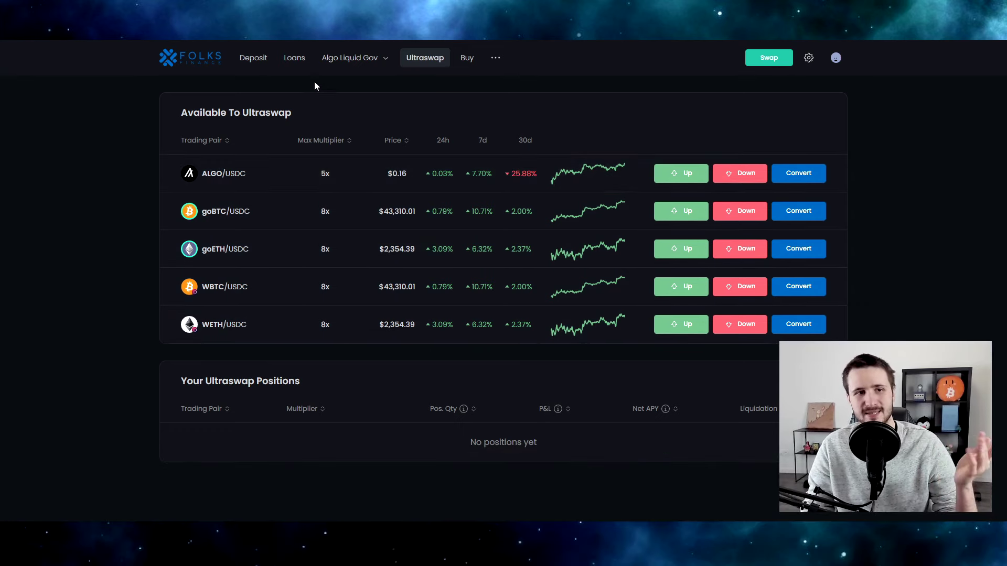
Step: Check the USDC deposit's APY details and compare the Folks Finance lending pools with the Tinyman pools
click(254, 59)
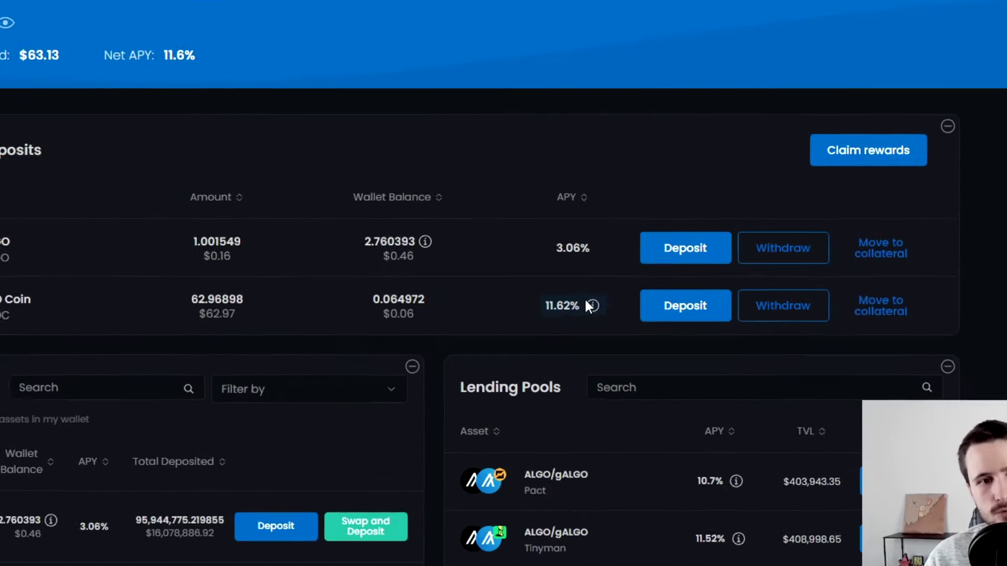
mouse_move(602, 280)
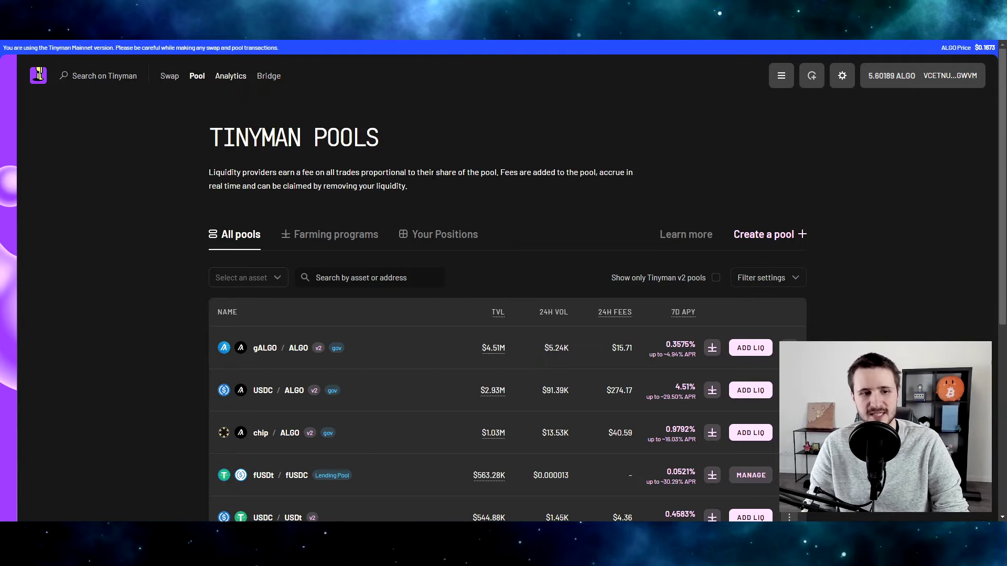
scroll(433, 179, down, 4)
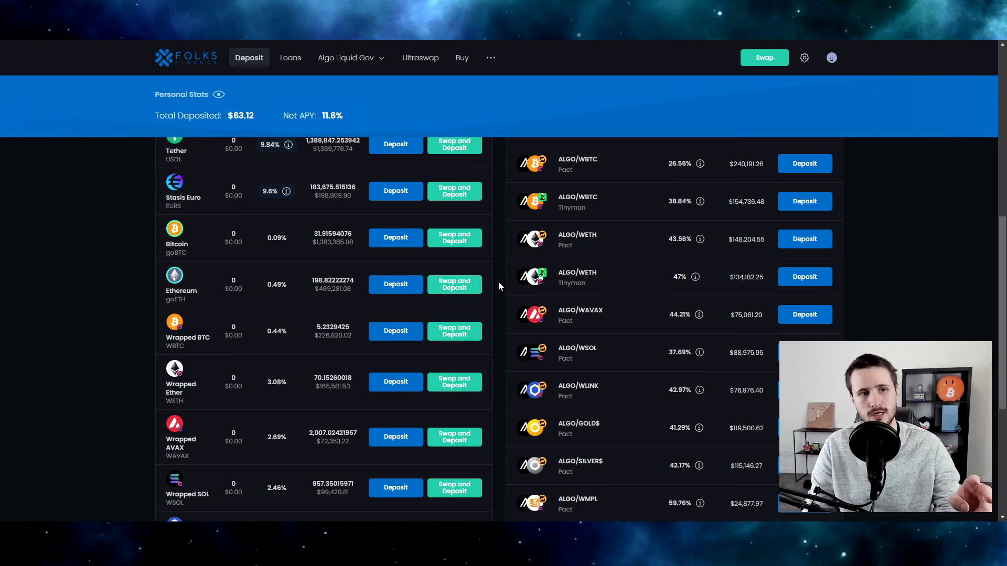
scroll(498, 281, up, 5)
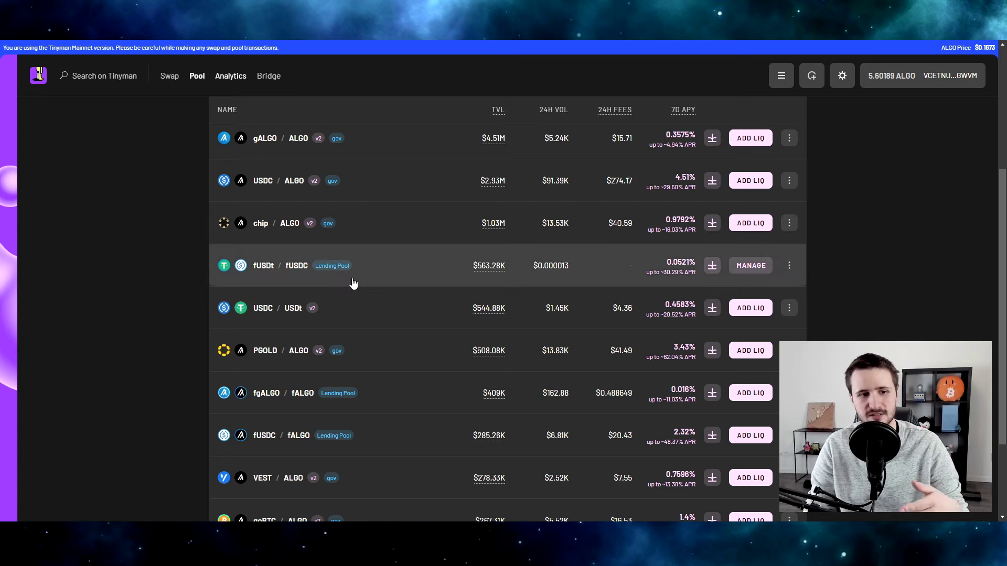
Step: Browse the liquidity pools on Tinyman and the active farms on Pact
scroll(375, 309, down, 1)
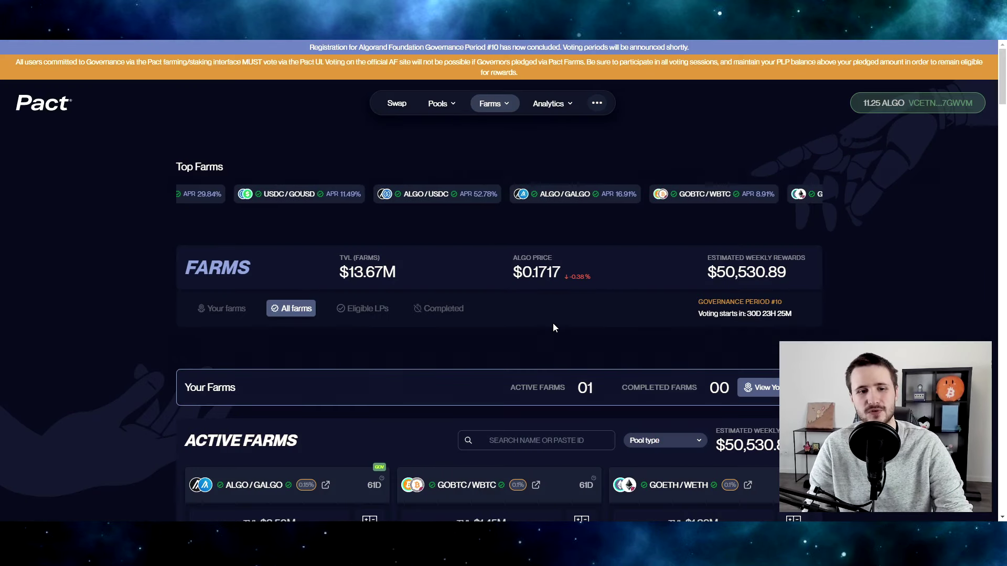
scroll(553, 328, down, 8)
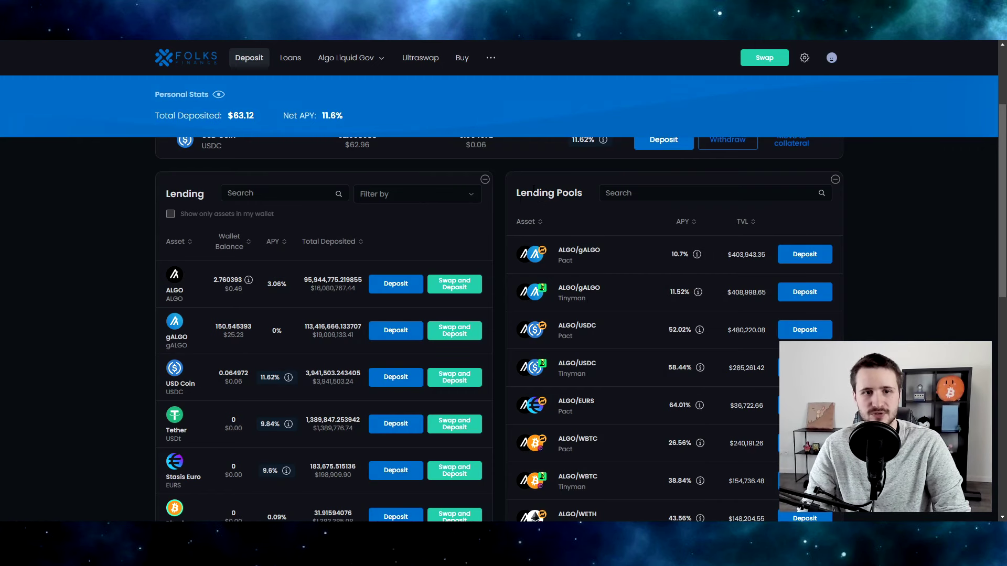
Step: Return to Folks Finance and review the Lending Pools list, comparing the APYs of the Pact and Tinyman pairs
drag(206, 195, 166, 195)
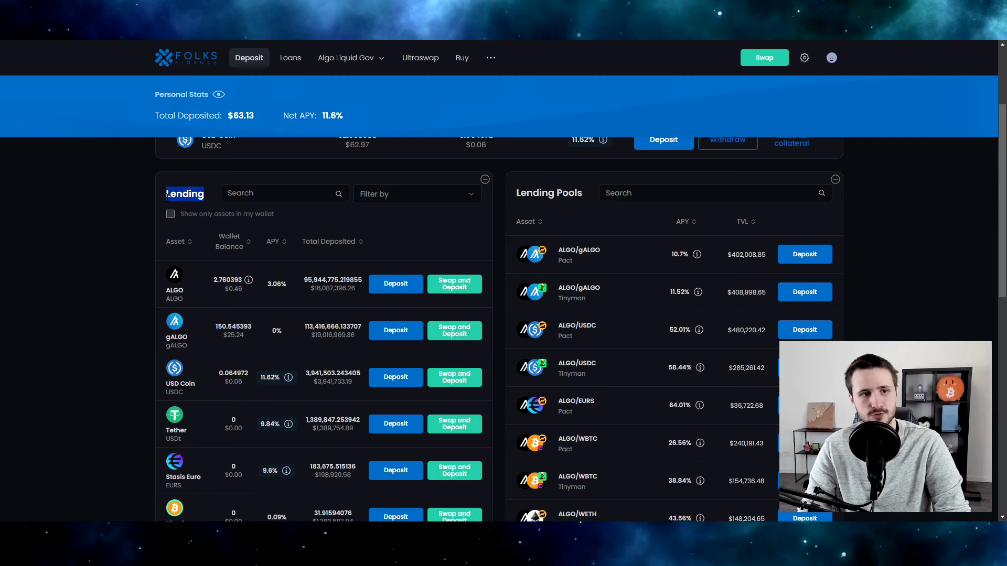
drag(515, 193, 588, 198)
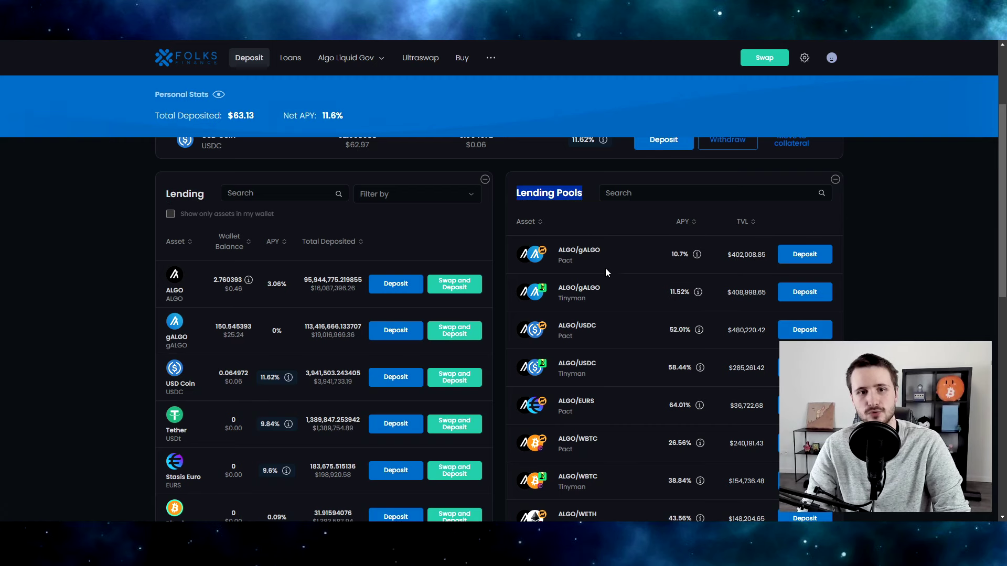
scroll(630, 330, down, 1)
scroll(627, 298, down, 1)
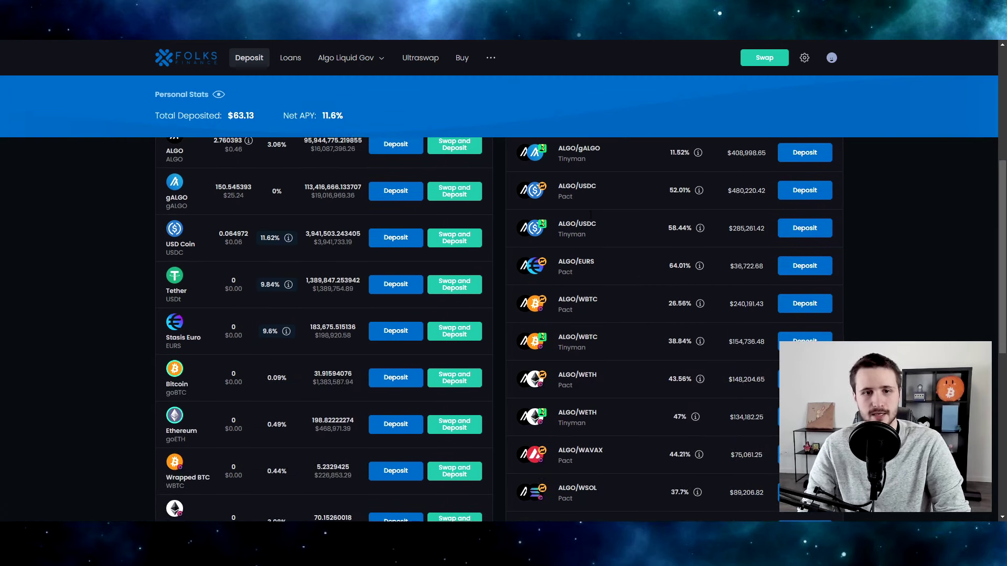
scroll(585, 249, down, 2)
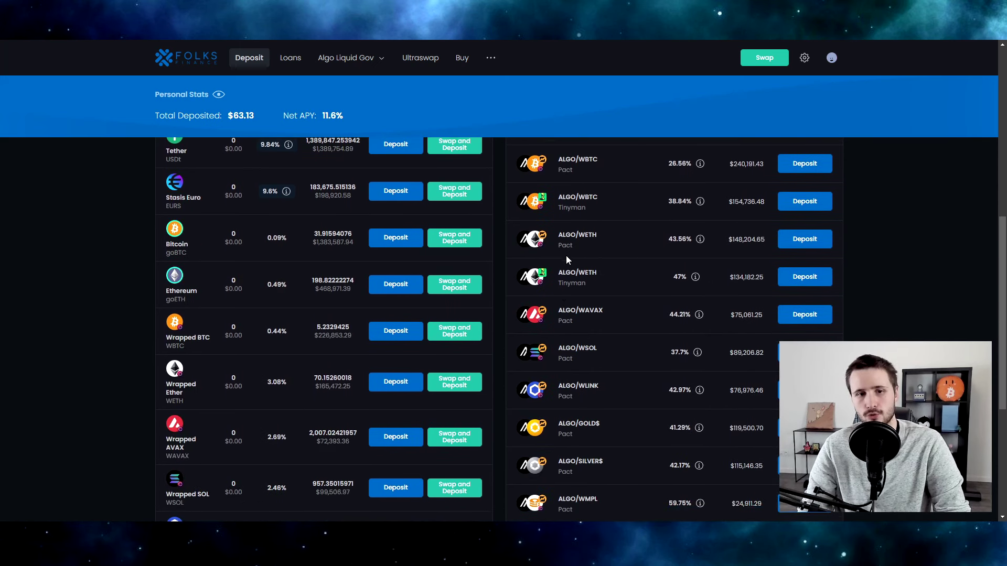
scroll(567, 259, down, 1)
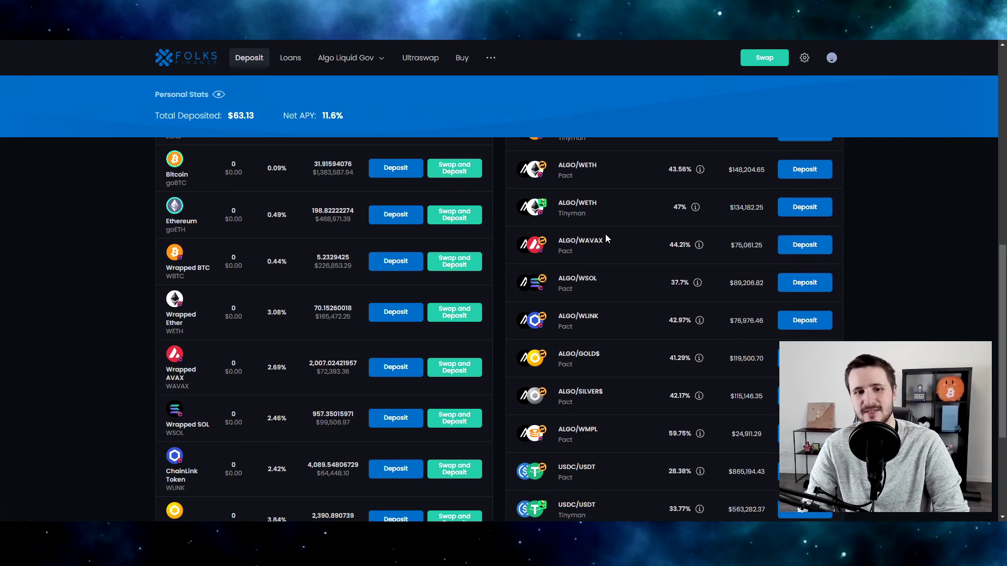
scroll(598, 288, down, 1)
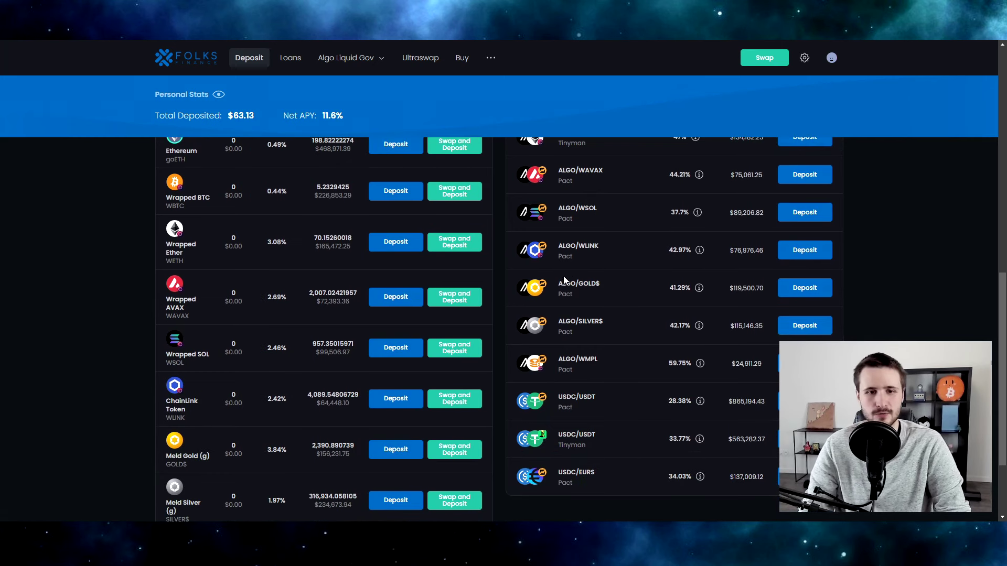
scroll(629, 378, down, 1)
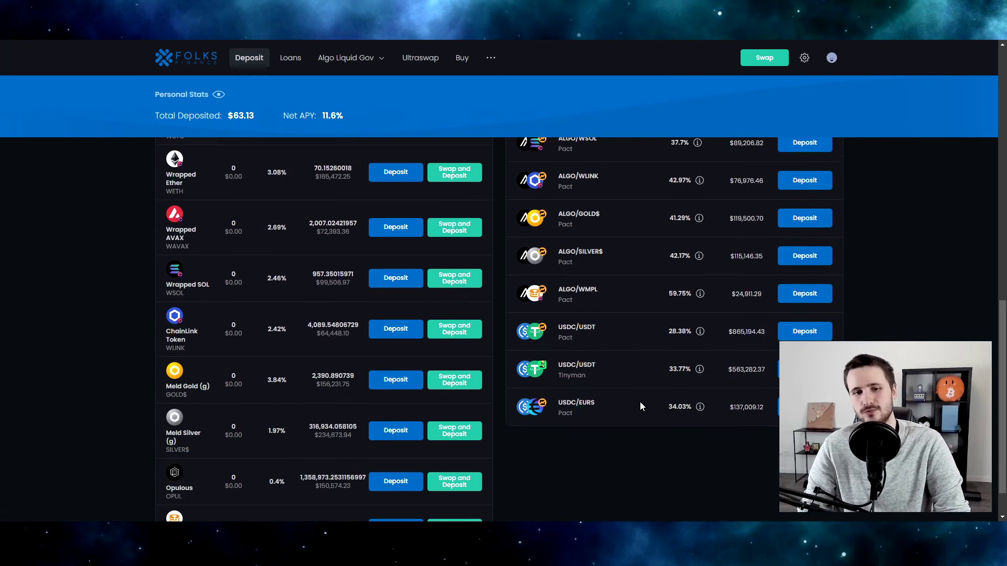
scroll(655, 300, up, 4)
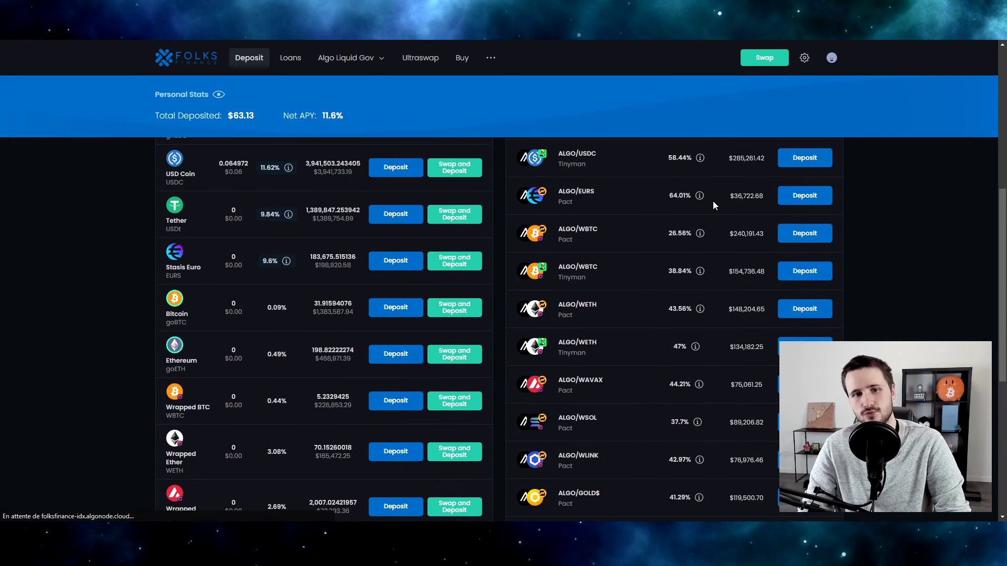
scroll(712, 203, up, 1)
scroll(711, 210, up, 1)
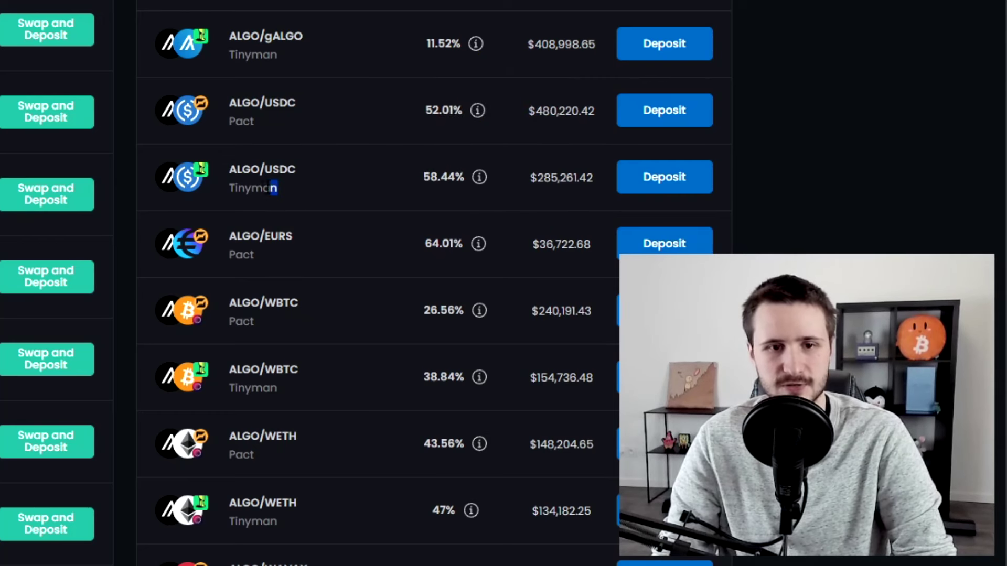
Step: Check the APY breakdown of the Tinyman ALGO/USDC lending pool and look through the farms on Pact
drag(278, 188, 234, 187)
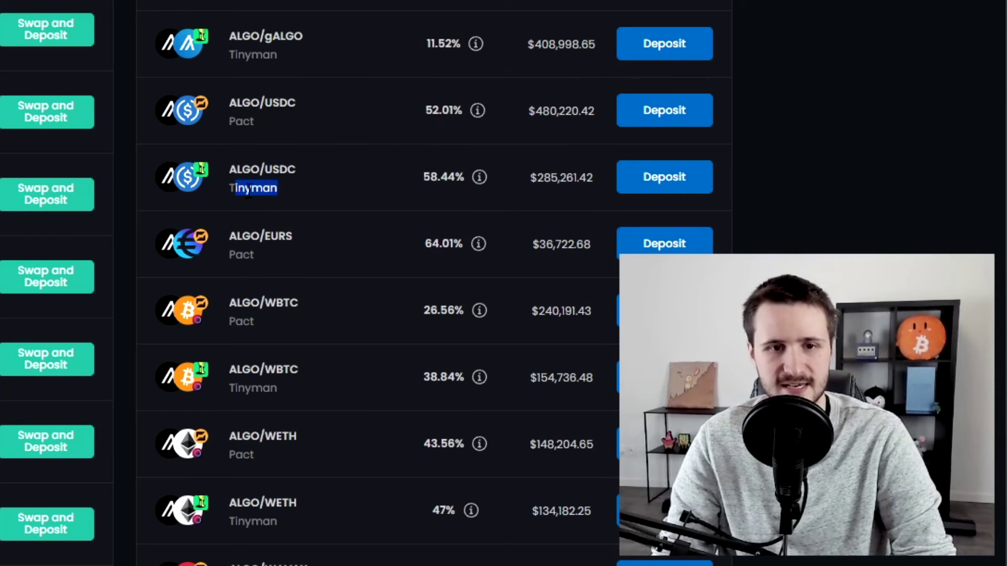
mouse_move(481, 181)
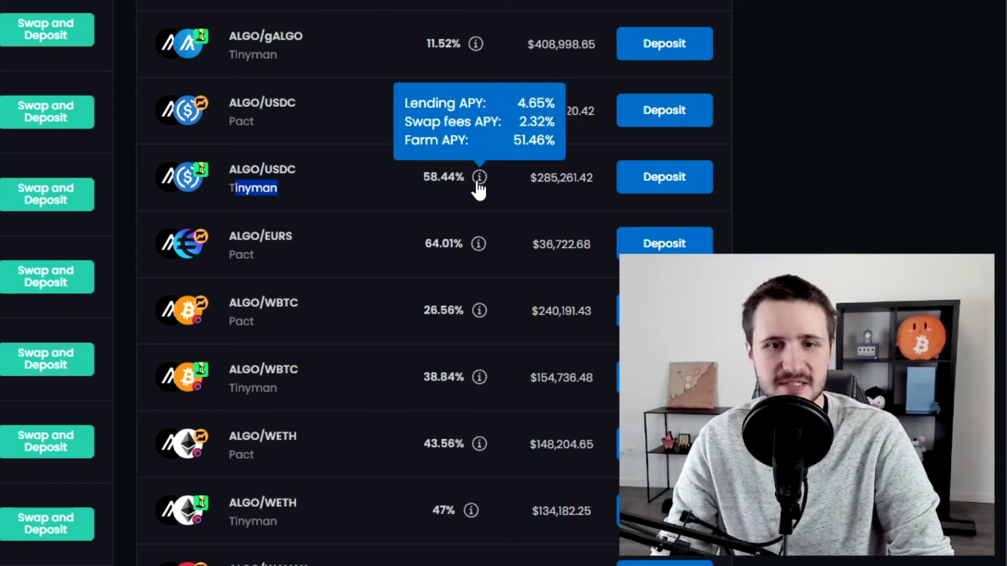
click(818, 99)
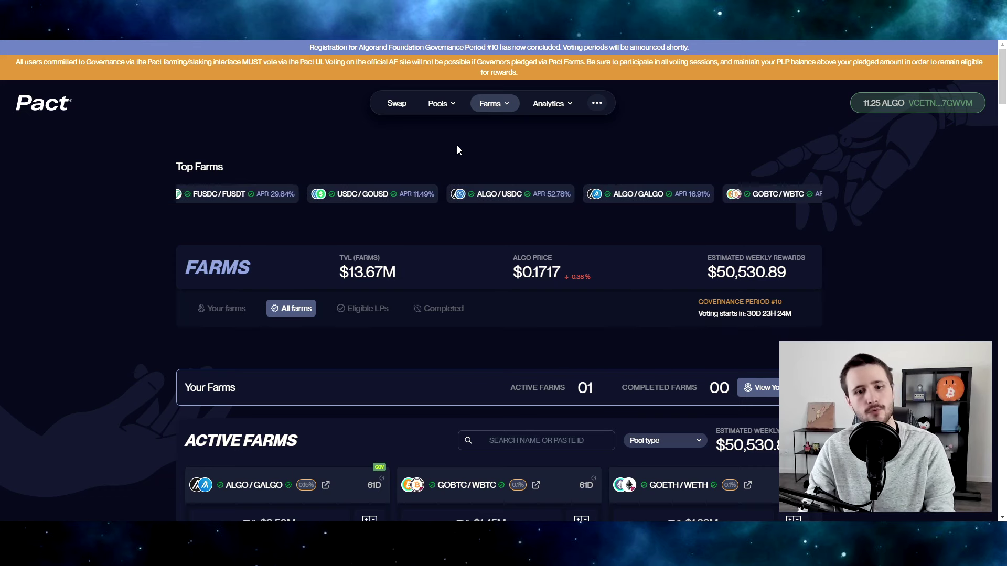
scroll(519, 213, down, 3)
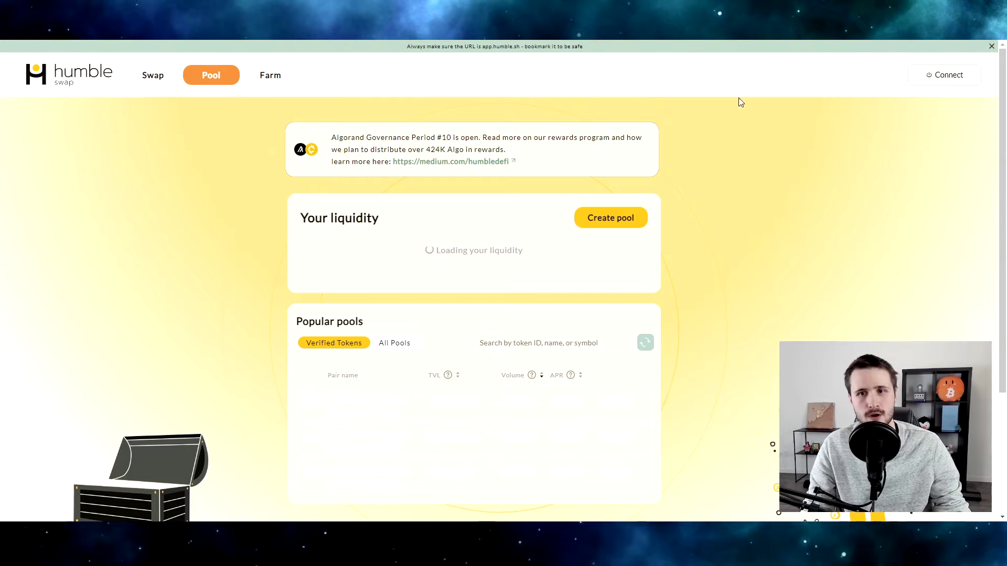
Step: Open the Pera wallet connection on Humble Swap and dismiss it without connecting
click(944, 74)
click(558, 397)
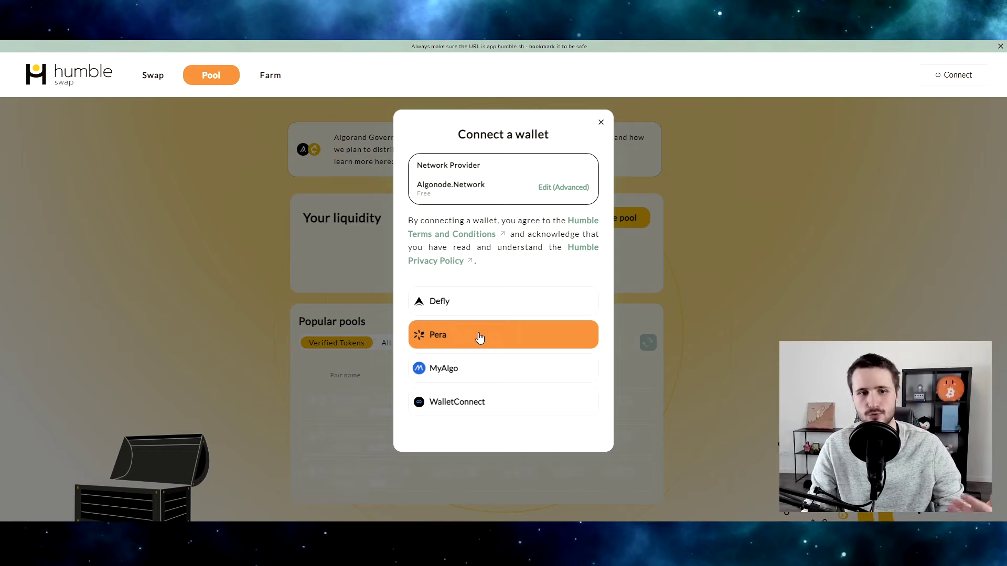
click(450, 341)
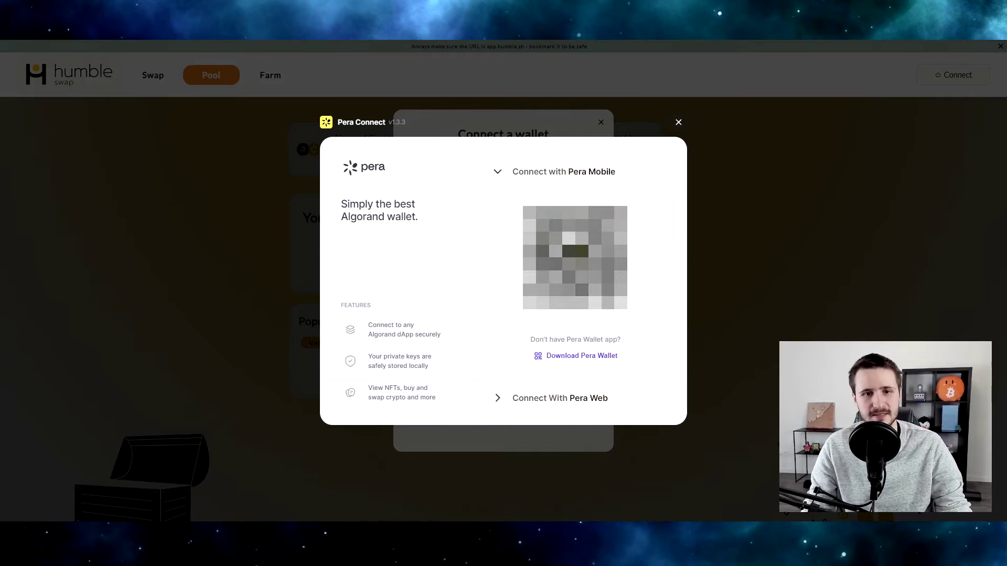
click(679, 123)
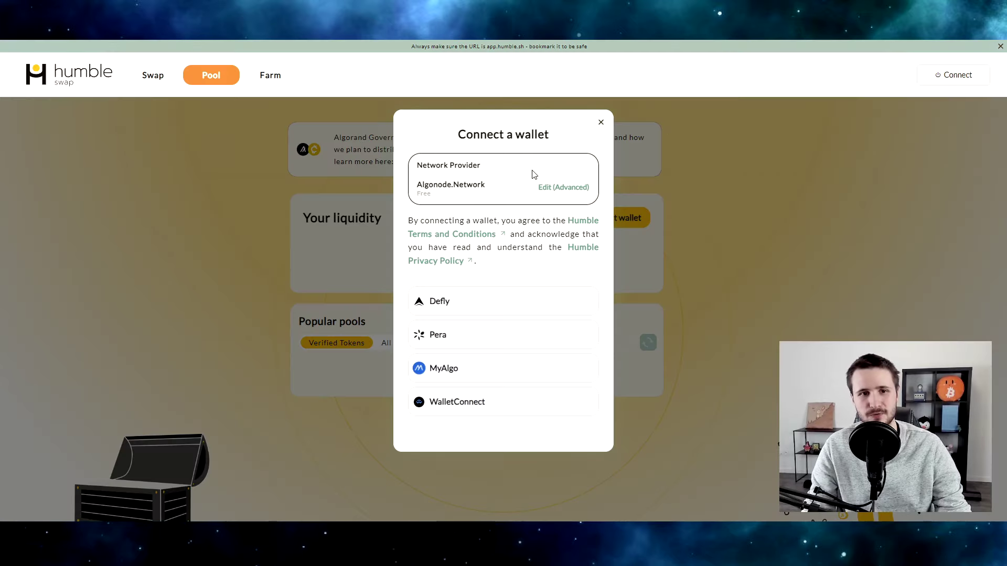
click(601, 123)
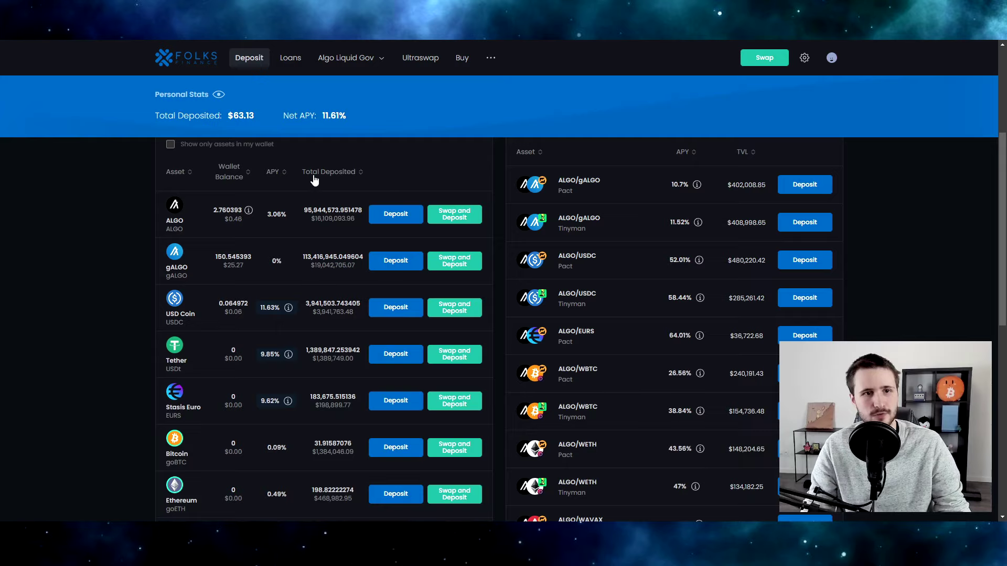
Step: Browse the DeFi & Stablecoins projects on the Algorand Foundation's ecosystem page
scroll(367, 183, up, 4)
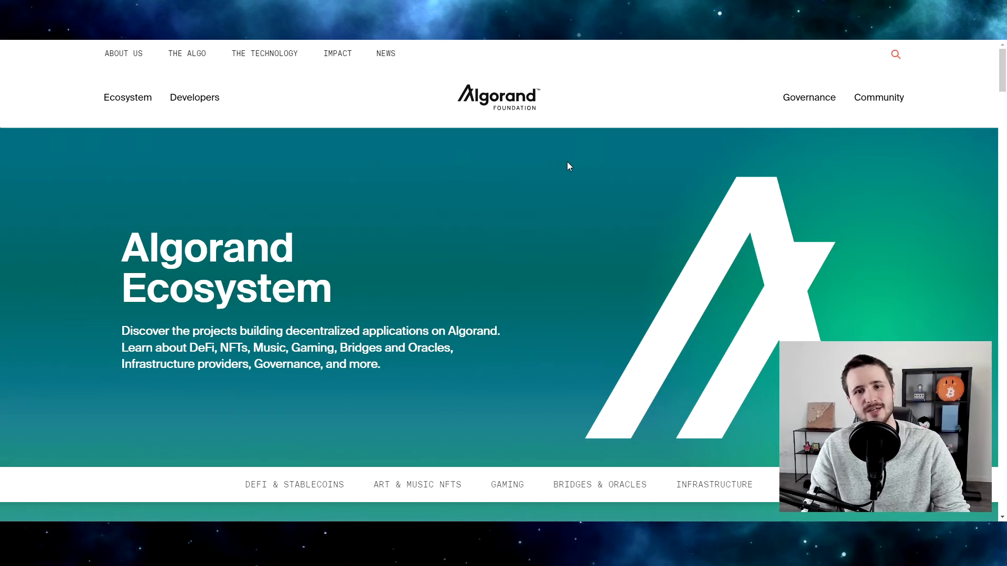
scroll(568, 166, down, 10)
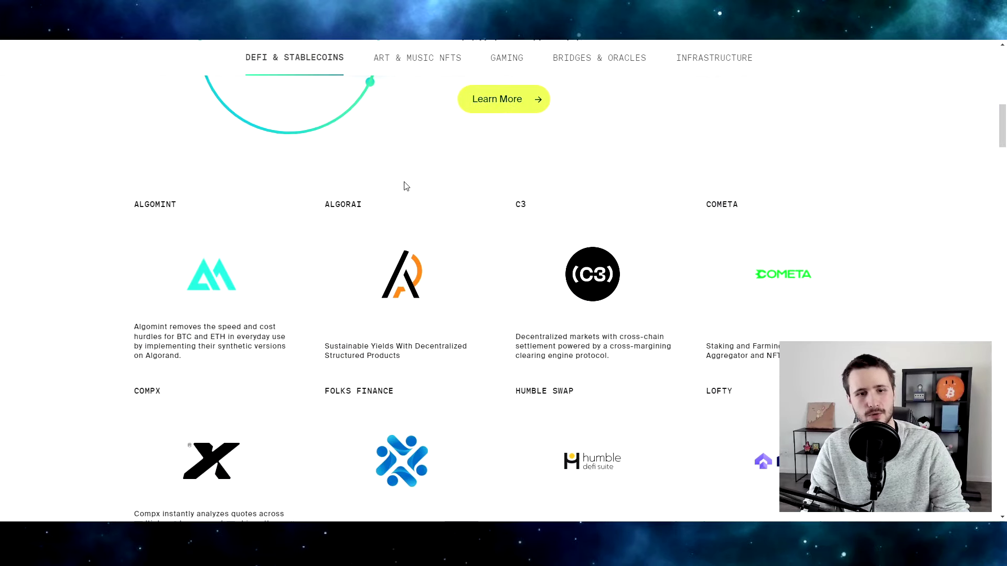
scroll(923, 282, down, 1)
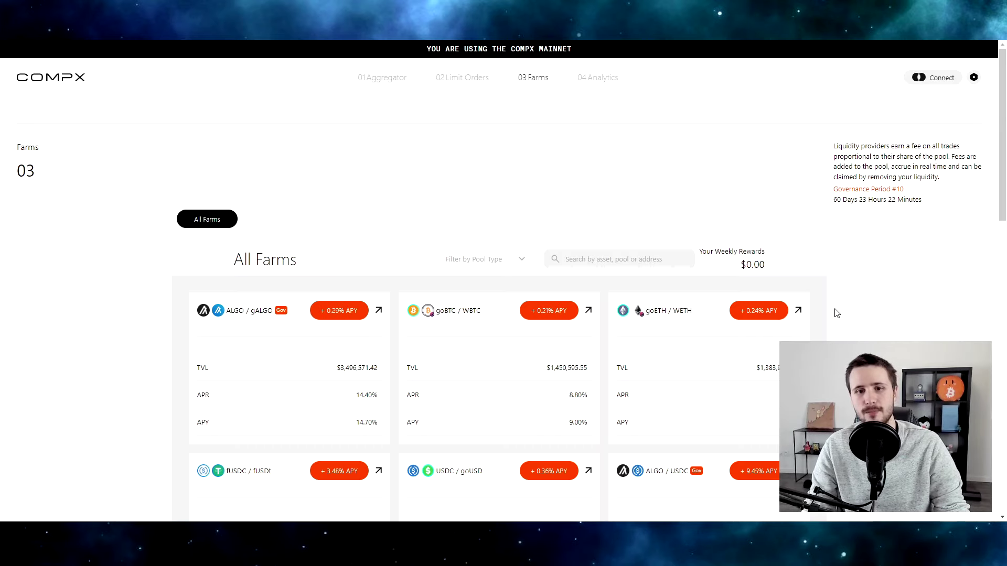
Step: Examine the farms on CompX, including the TVL of ALGO/gALGO and goBTC/WBTC, and open the Aggregator
scroll(401, 303, down, 1)
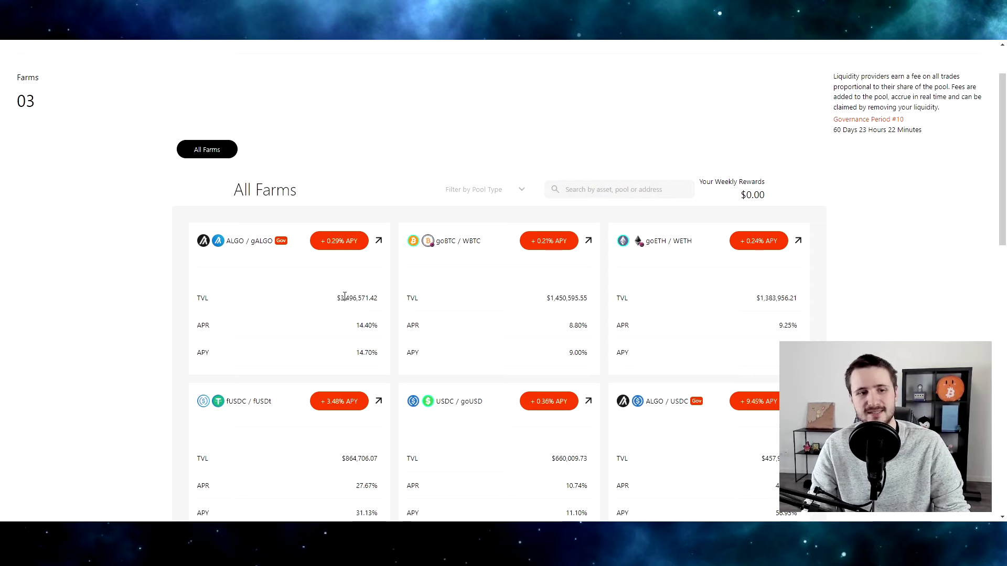
drag(337, 298, 383, 301)
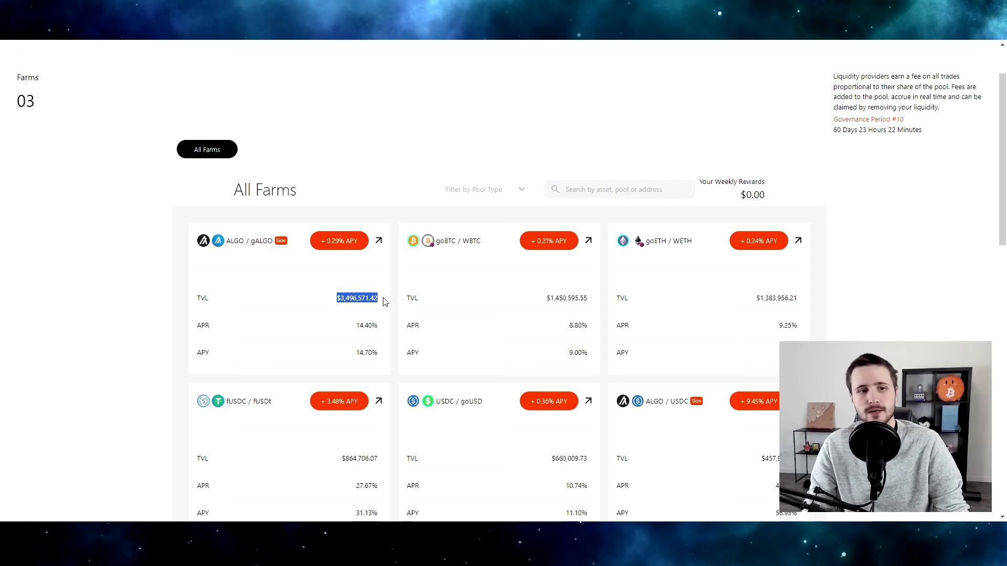
drag(549, 298, 592, 297)
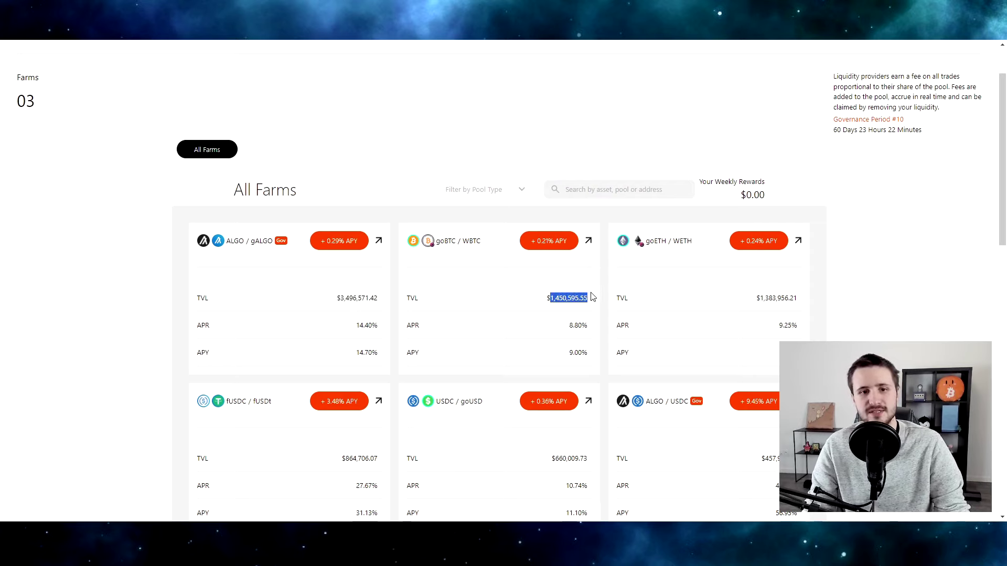
scroll(449, 284, down, 1)
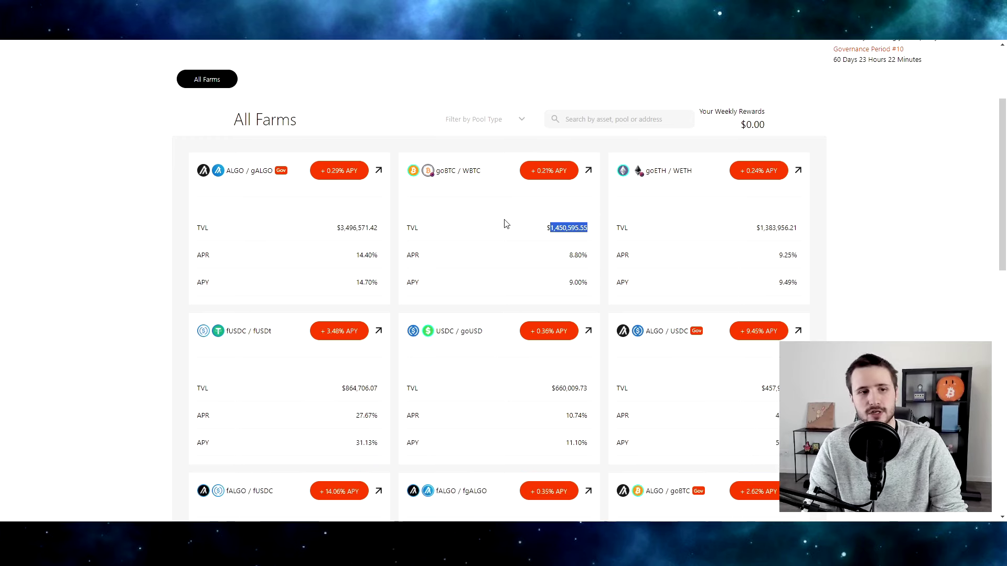
mouse_move(272, 332)
mouse_down()
mouse_move(223, 340)
mouse_move(273, 336)
mouse_up()
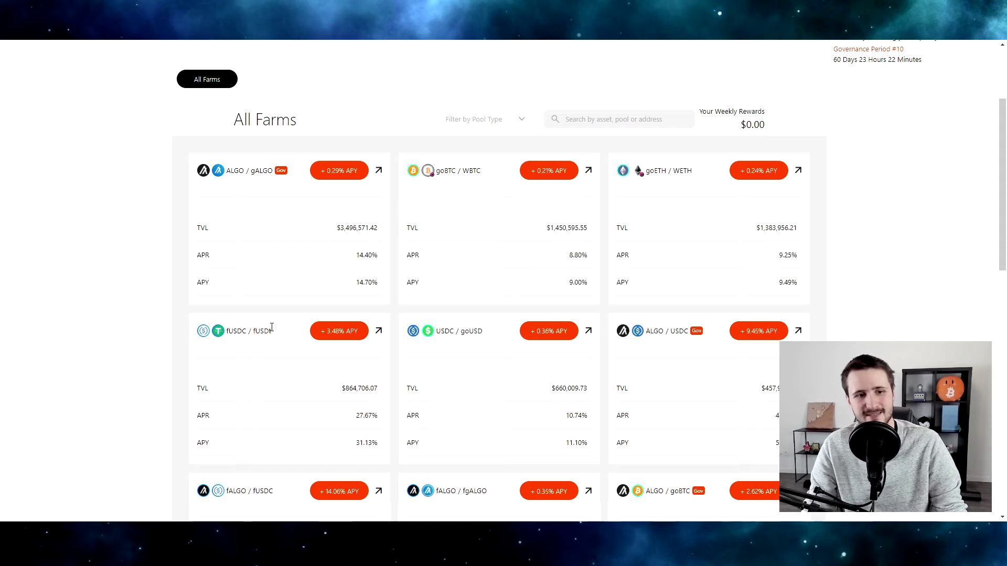
scroll(525, 167, up, 3)
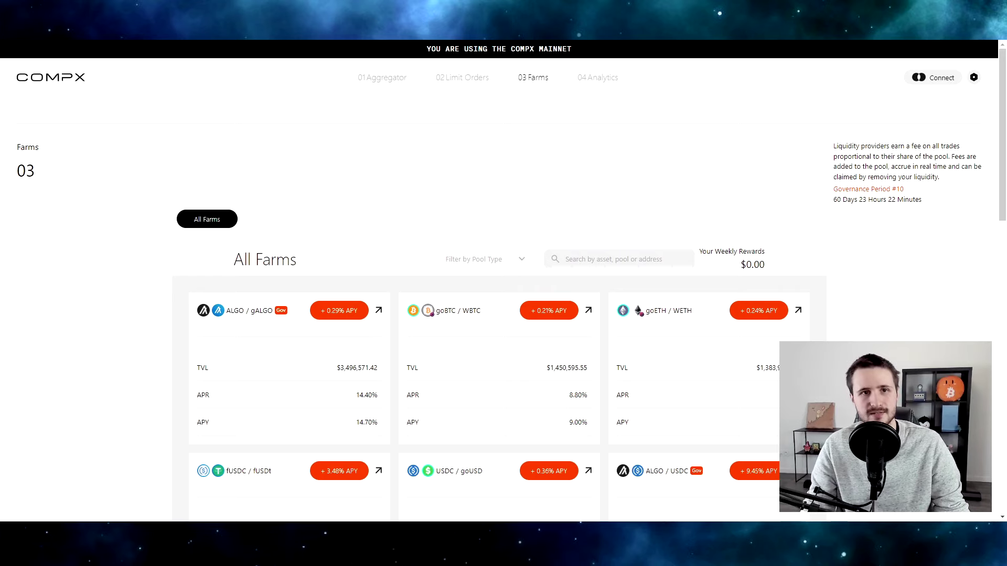
click(376, 82)
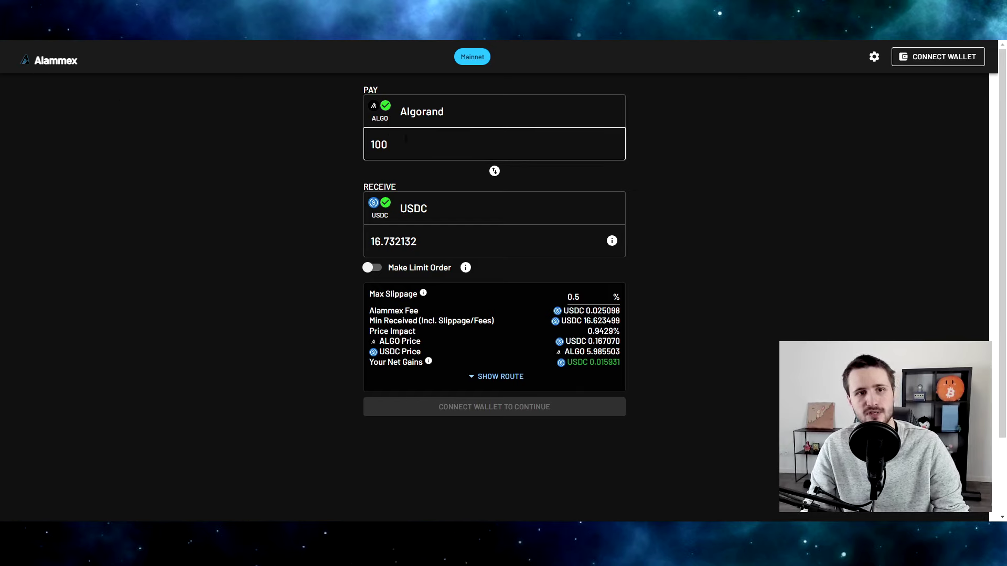
Step: Quote swaps of 10000 and 100000 ALGO to USDC on Alammex and inspect the swap route
click(488, 378)
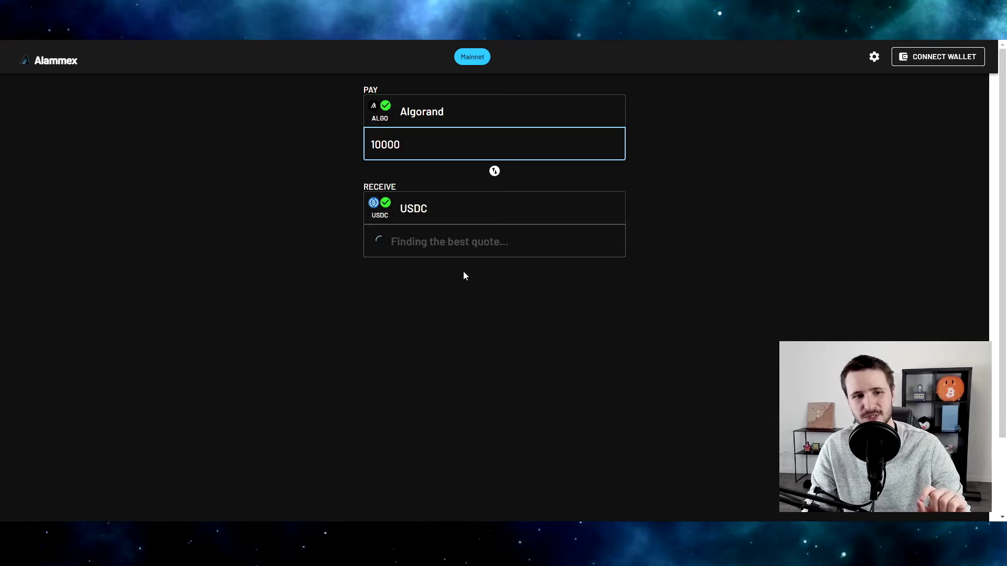
scroll(515, 357, down, 2)
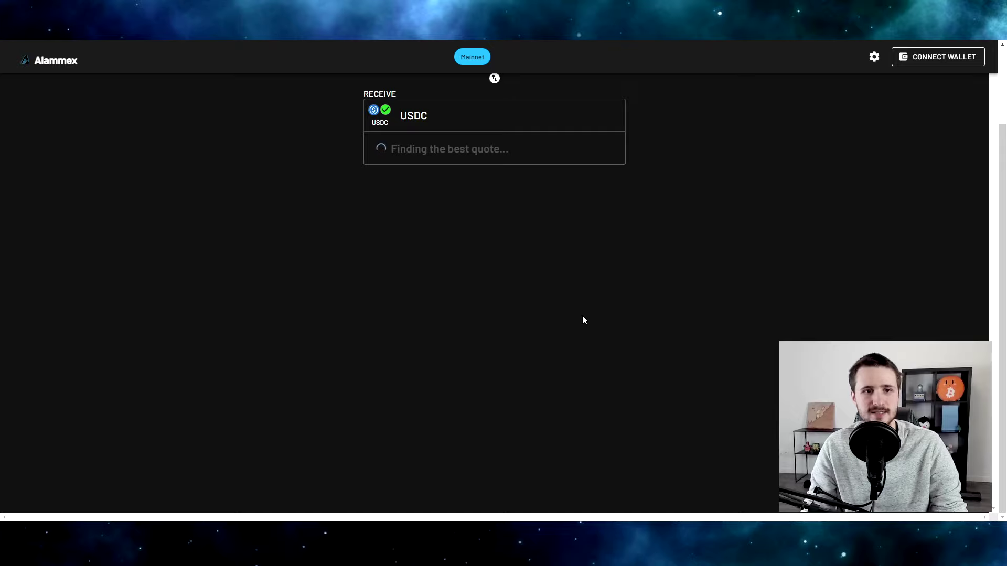
scroll(436, 218, up, 1)
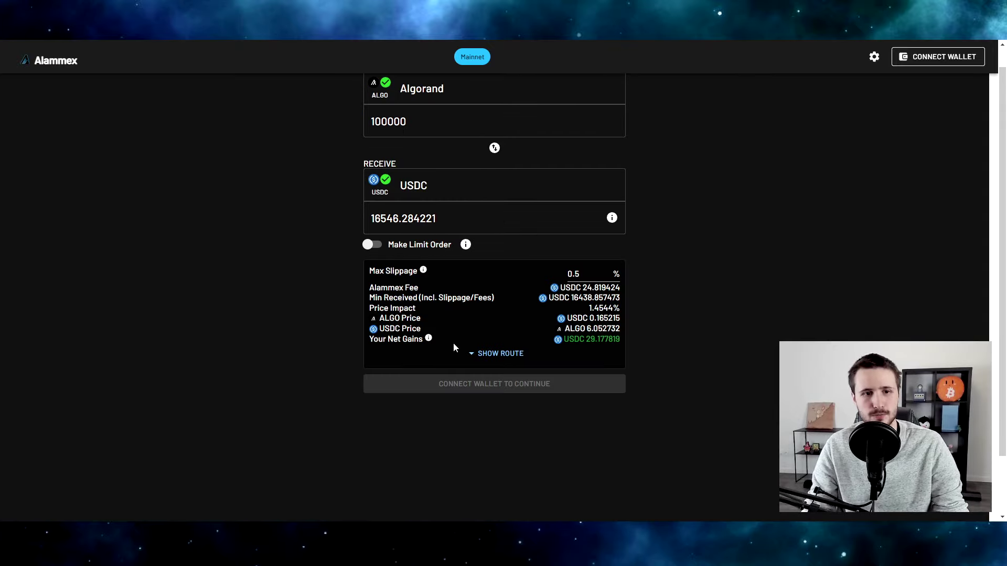
click(501, 354)
scroll(488, 388, down, 2)
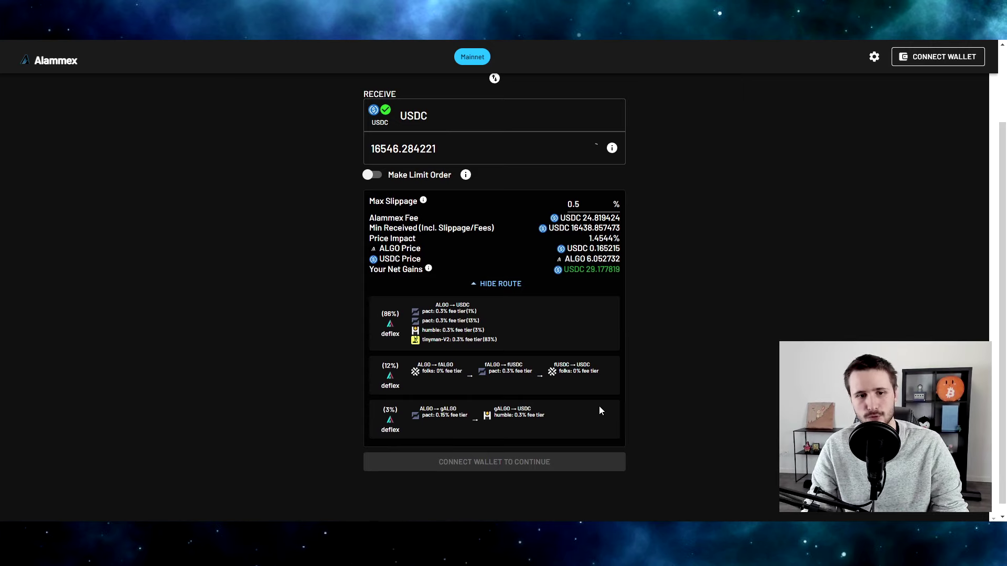
scroll(662, 274, up, 2)
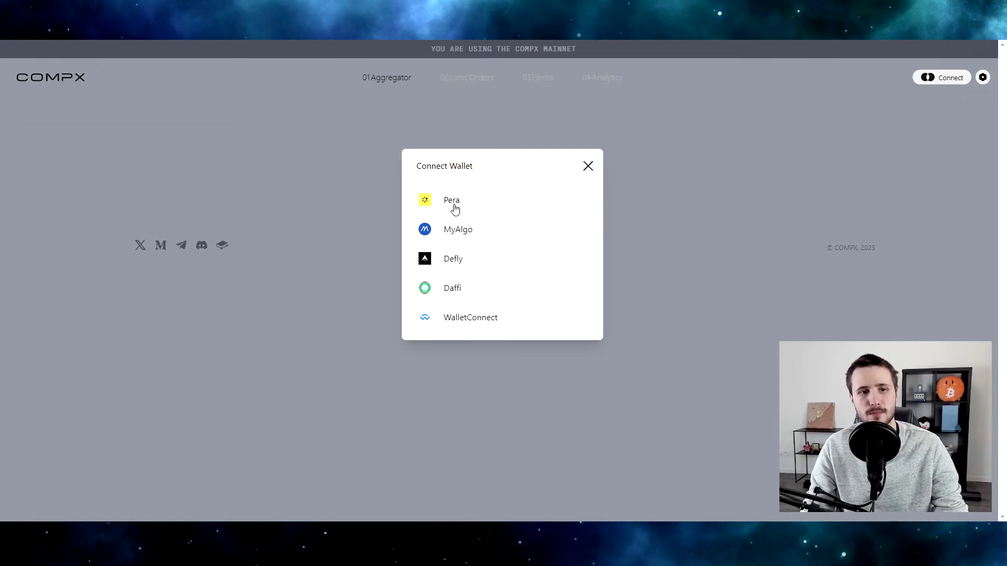
Step: Dismiss the CompX wallet selection and check the number of governors in Folks Finance's Algo Liquid Governance
click(587, 166)
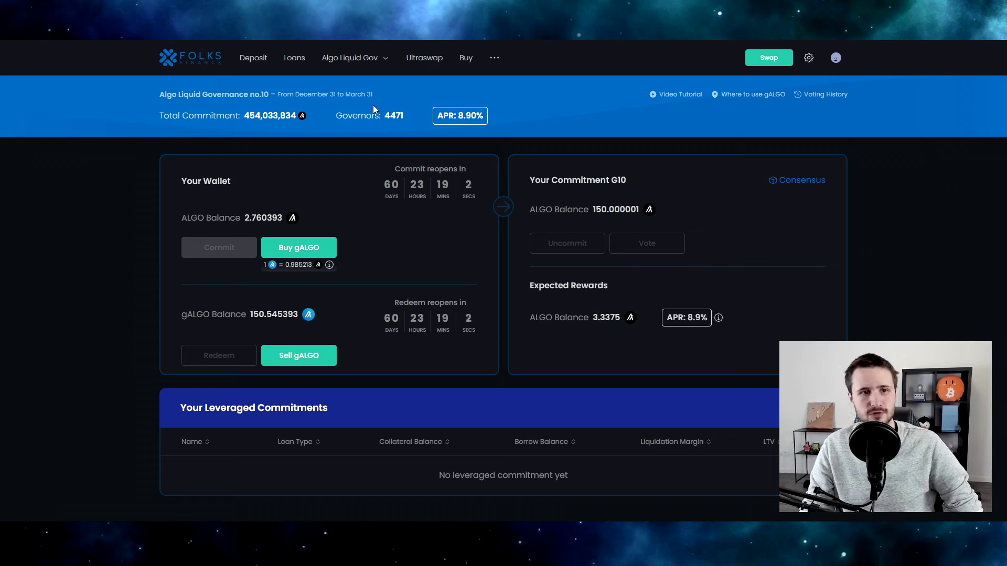
double_click(398, 116)
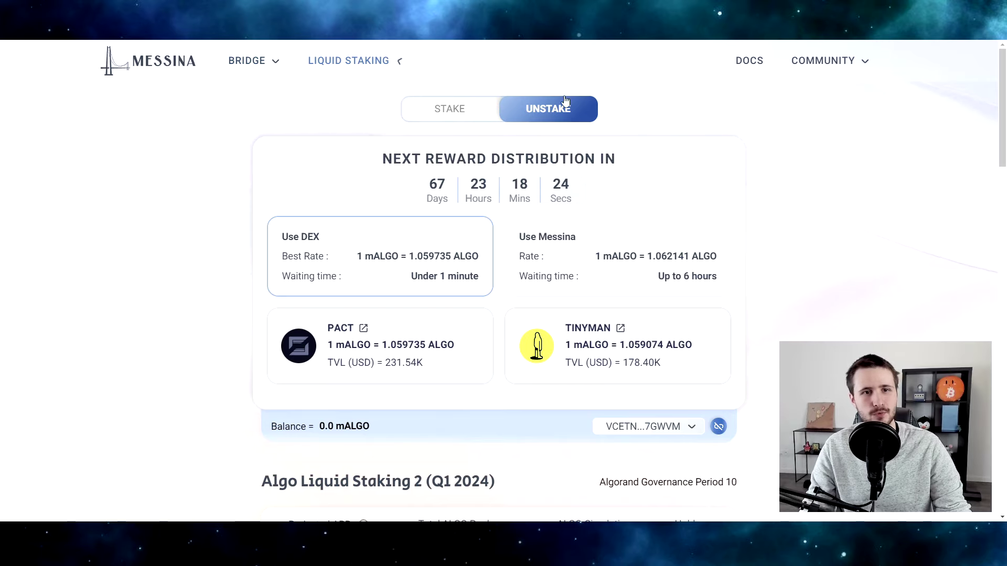
Step: Review the Algo Liquid Staking 2 (Q1 2024) details on Messina, including the Algorand Governance dates
scroll(837, 209, down, 1)
scroll(578, 173, down, 6)
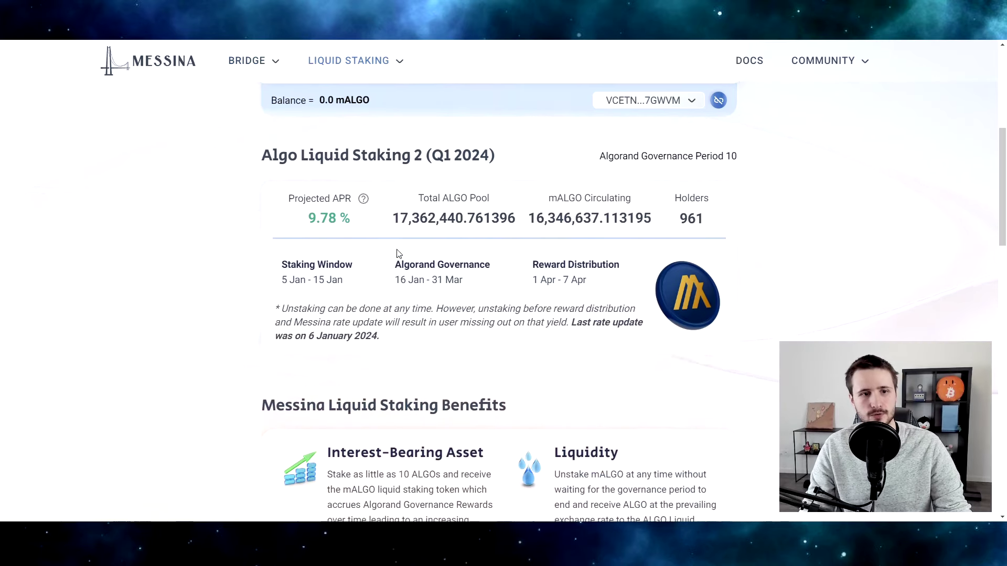
scroll(332, 311, up, 3)
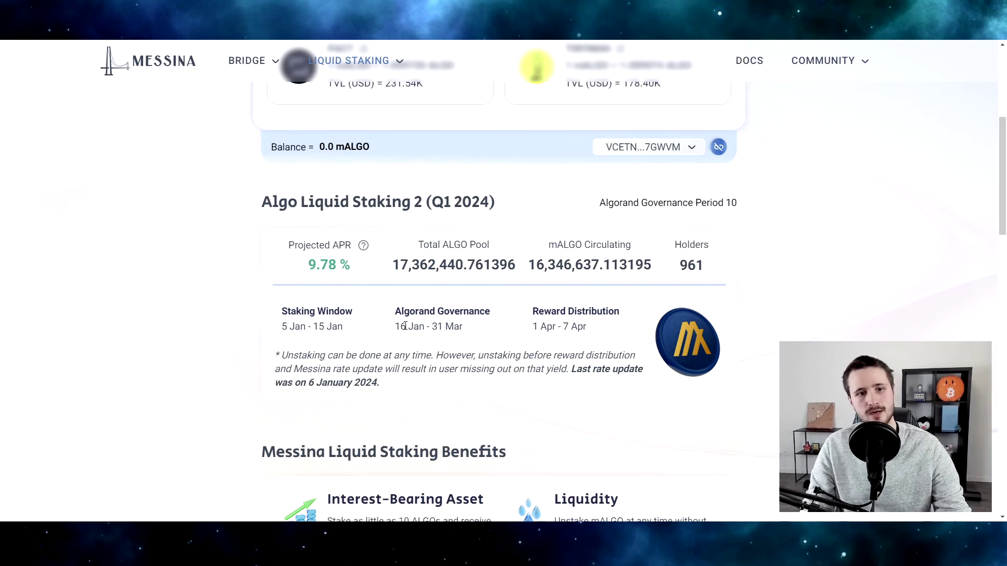
mouse_move(399, 328)
mouse_down()
mouse_move(423, 327)
mouse_move(414, 328)
mouse_up()
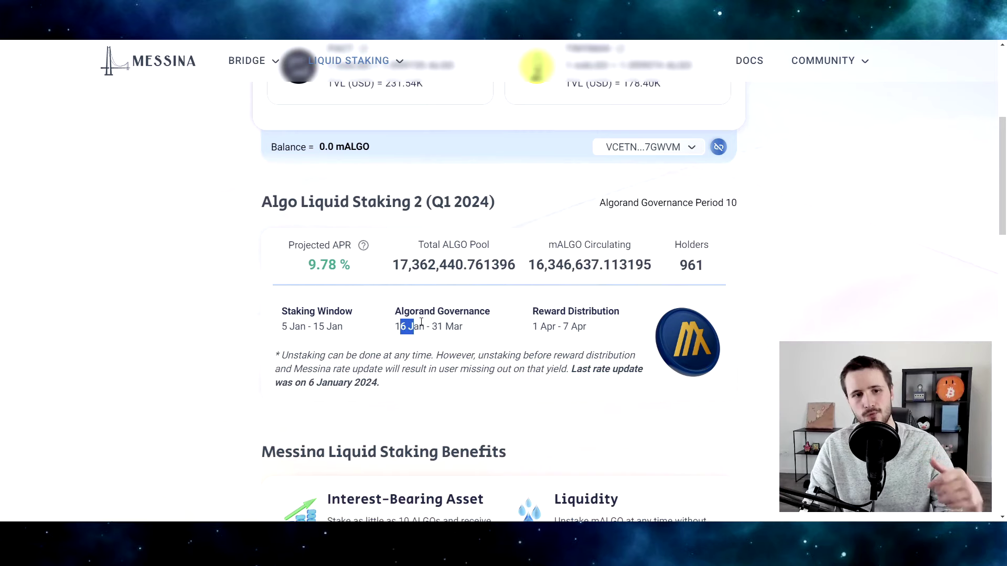
click(429, 328)
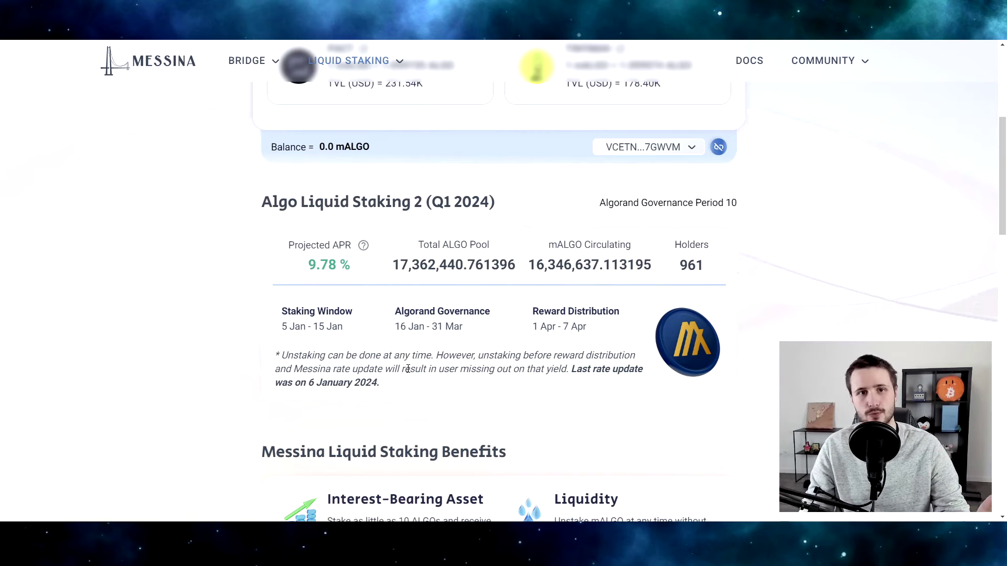